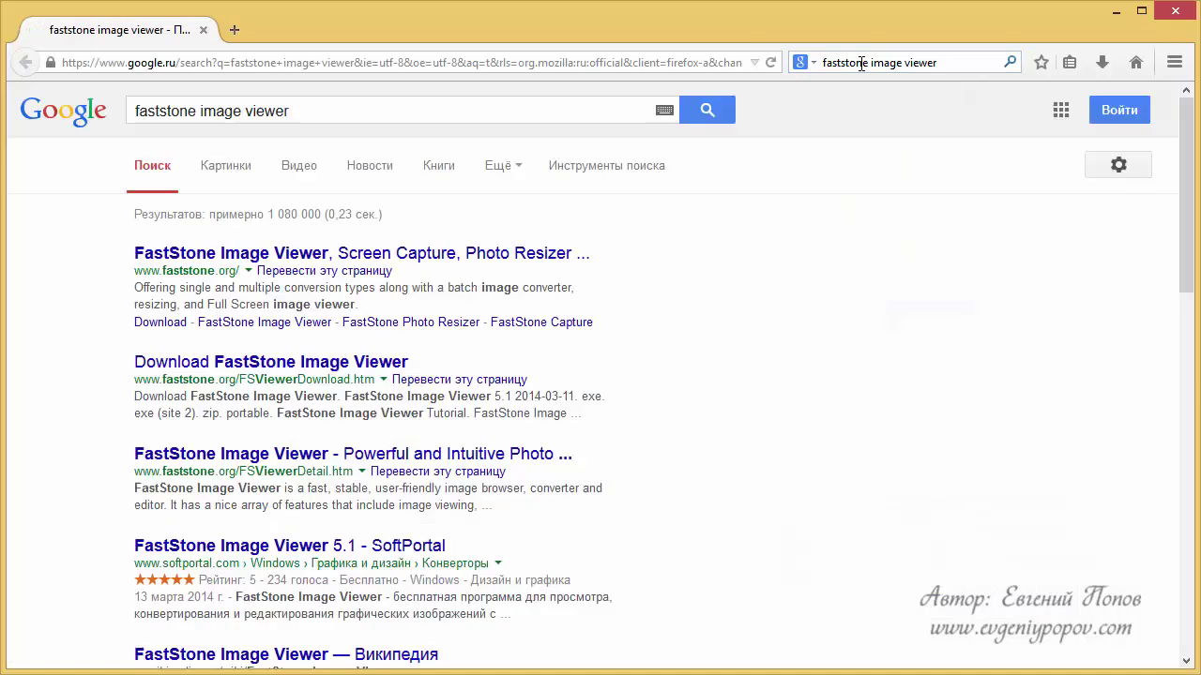
# Step: Open the FastStone website from the first search result in a new browser tab and switch to it
pyautogui.rightClick(327, 259)
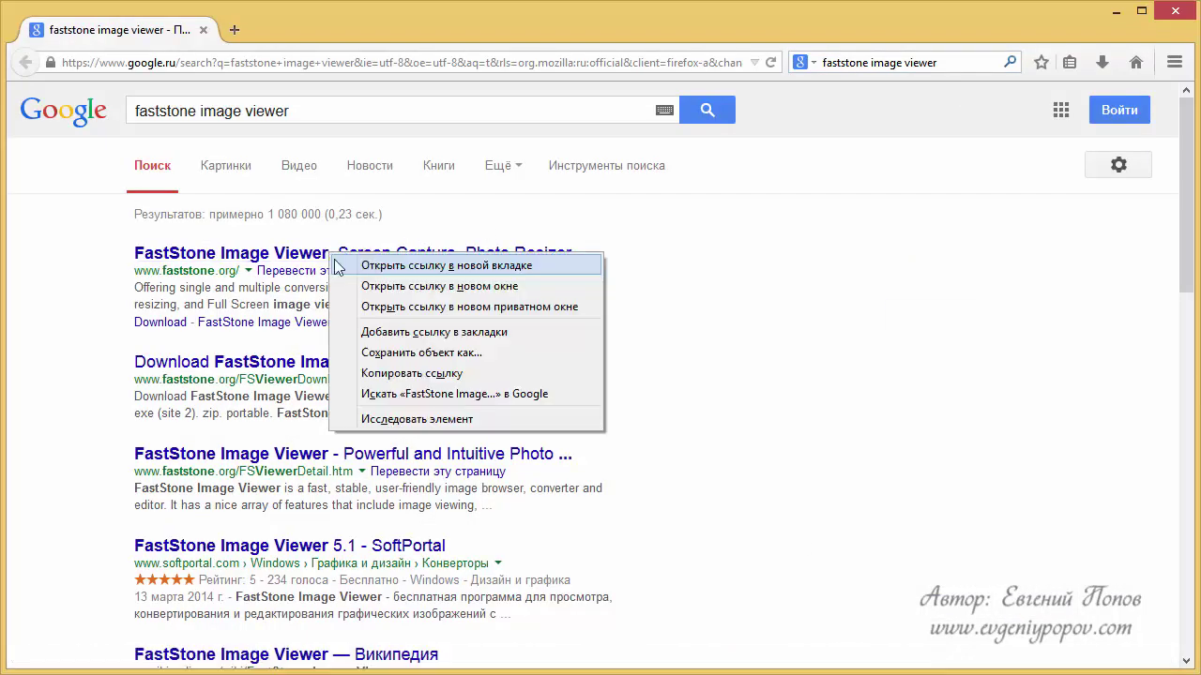
pyautogui.click(395, 271)
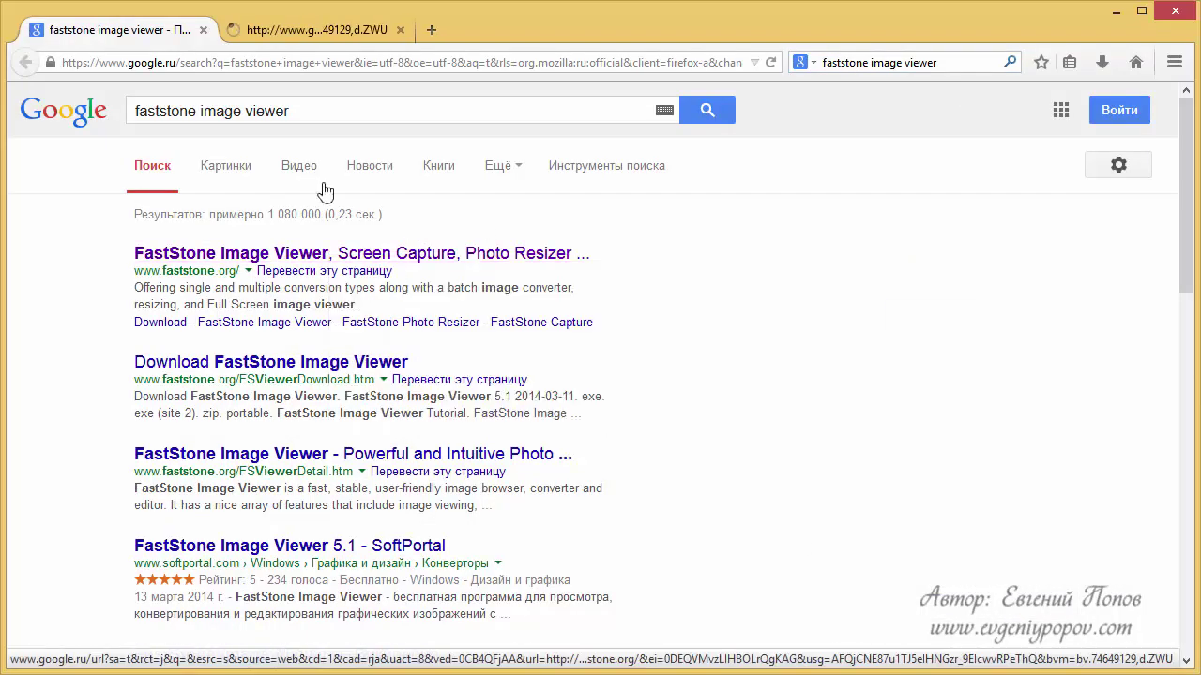
pyautogui.click(331, 34)
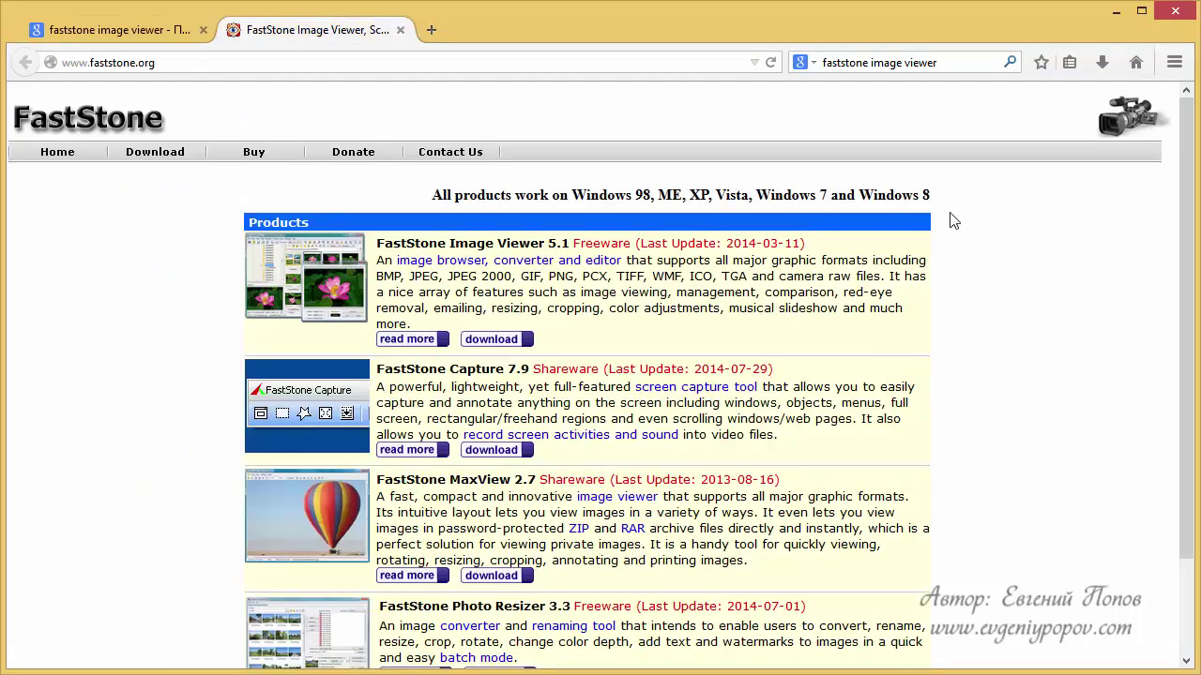
# Step: Download the exe version of FastStone Image Viewer 5.1 from the site's download section and save FSViewerSetup51.exe
pyautogui.click(160, 153)
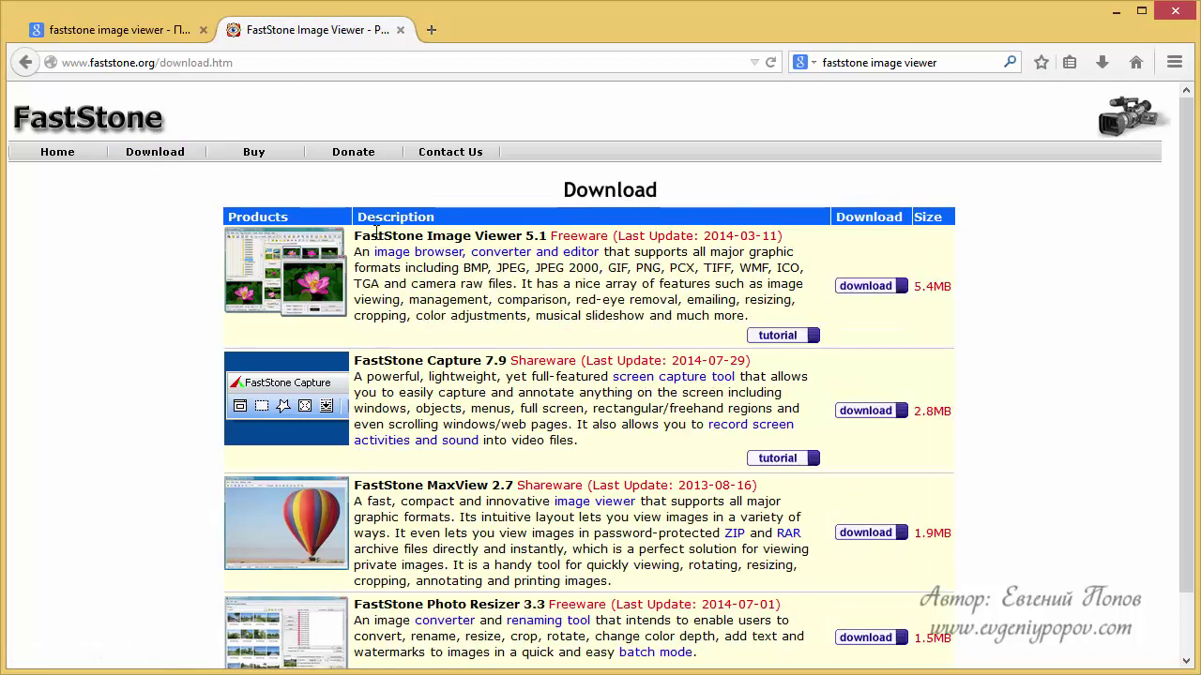
pyautogui.moveTo(414, 235); pyautogui.dragTo(549, 238)
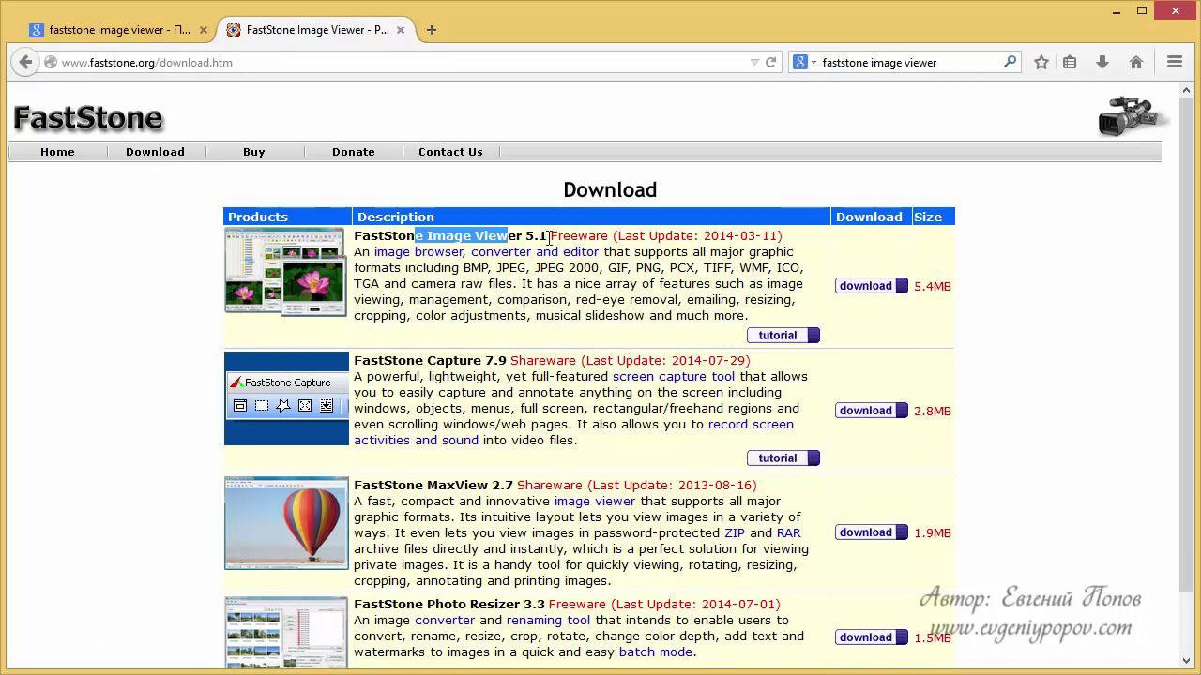
pyautogui.click(869, 287)
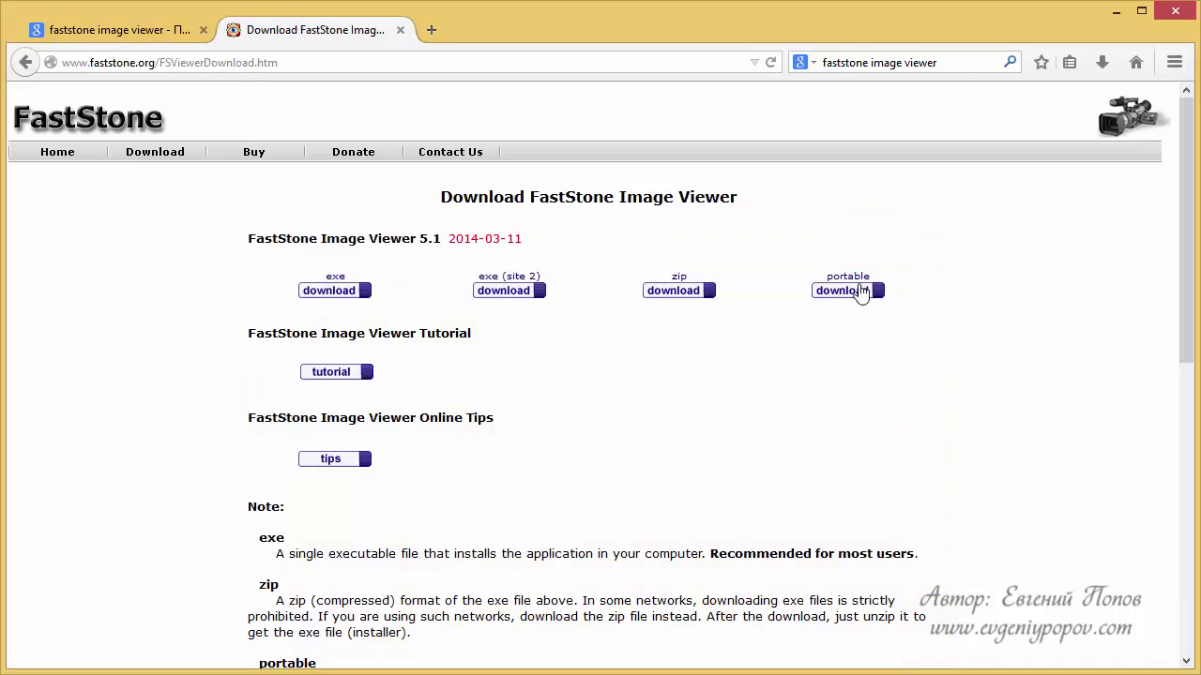
pyautogui.click(346, 292)
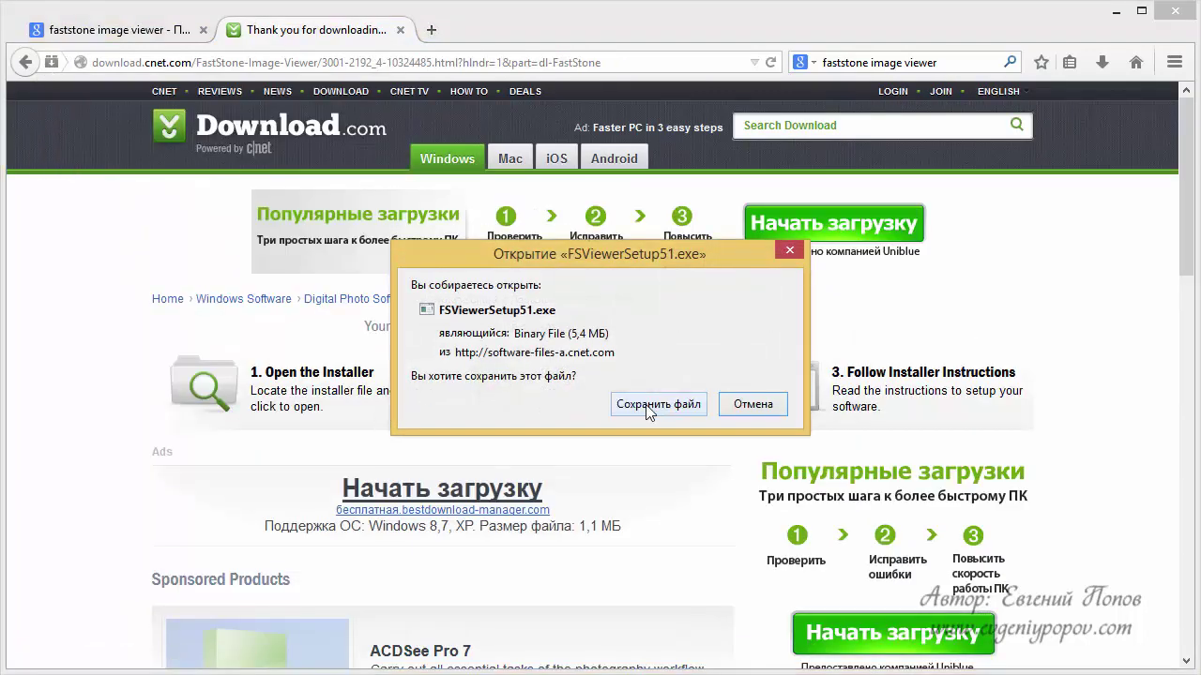
pyautogui.click(654, 404)
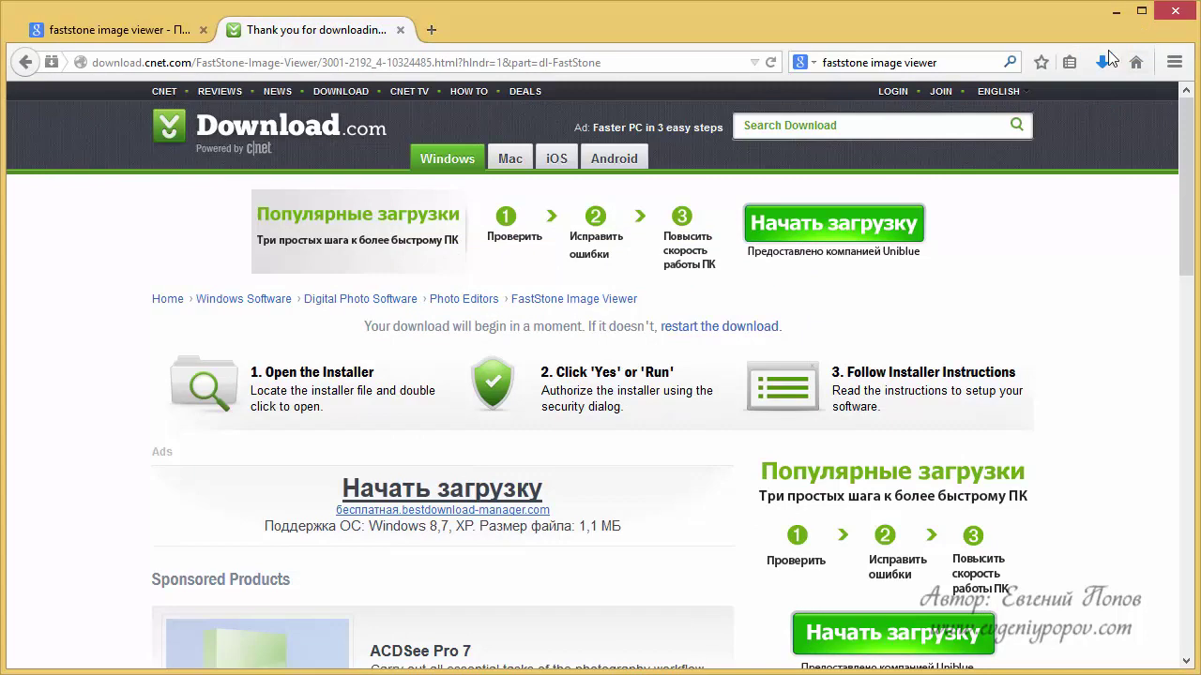
# Step: Run the downloaded FSViewerSetup51.exe, complete the installation with the default options, and close the thank-you page
pyautogui.click(1104, 60)
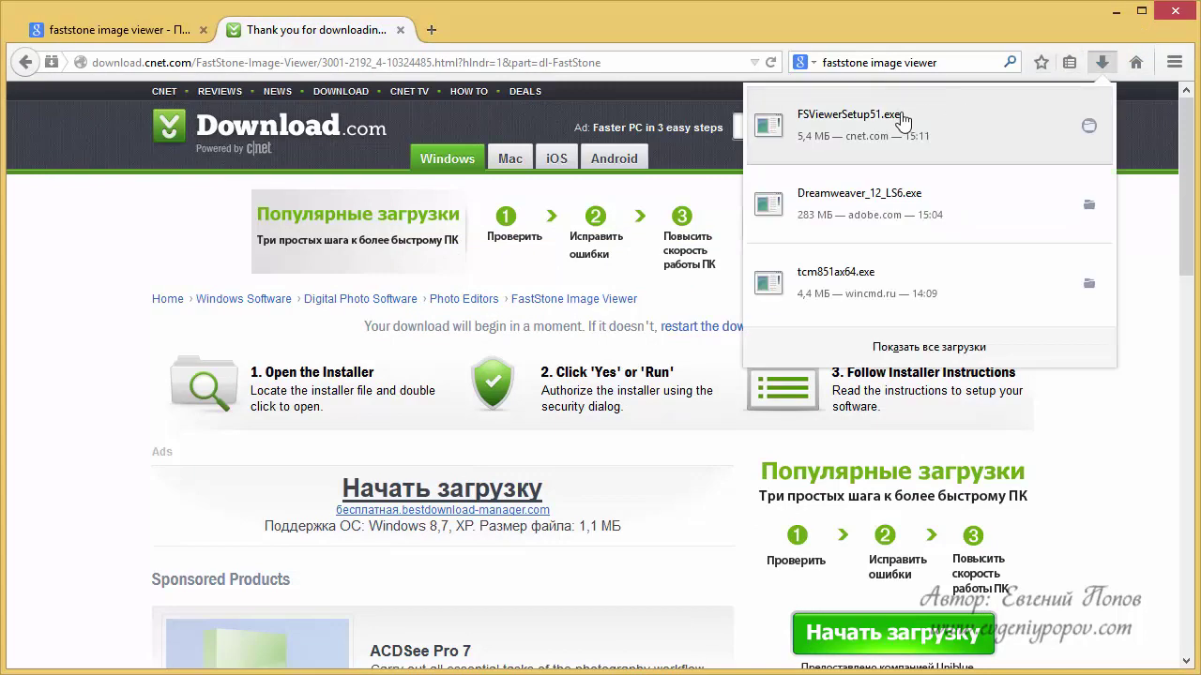
pyautogui.click(851, 122)
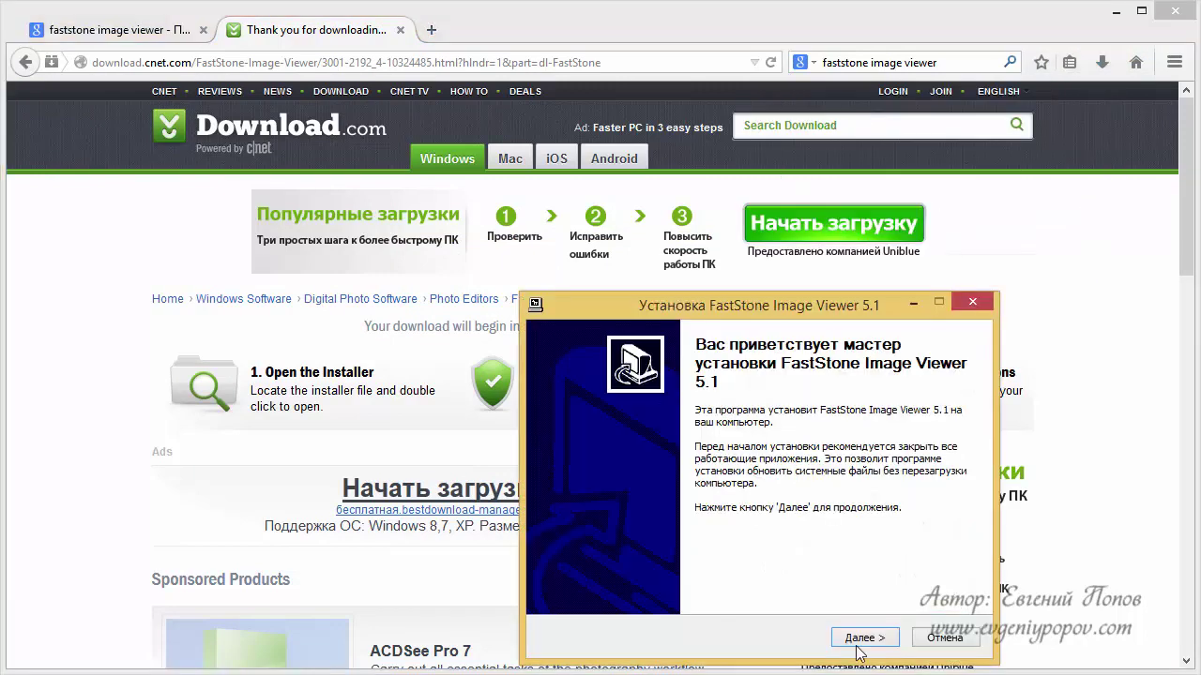
pyautogui.click(849, 641)
pyautogui.click(849, 642)
pyautogui.click(848, 642)
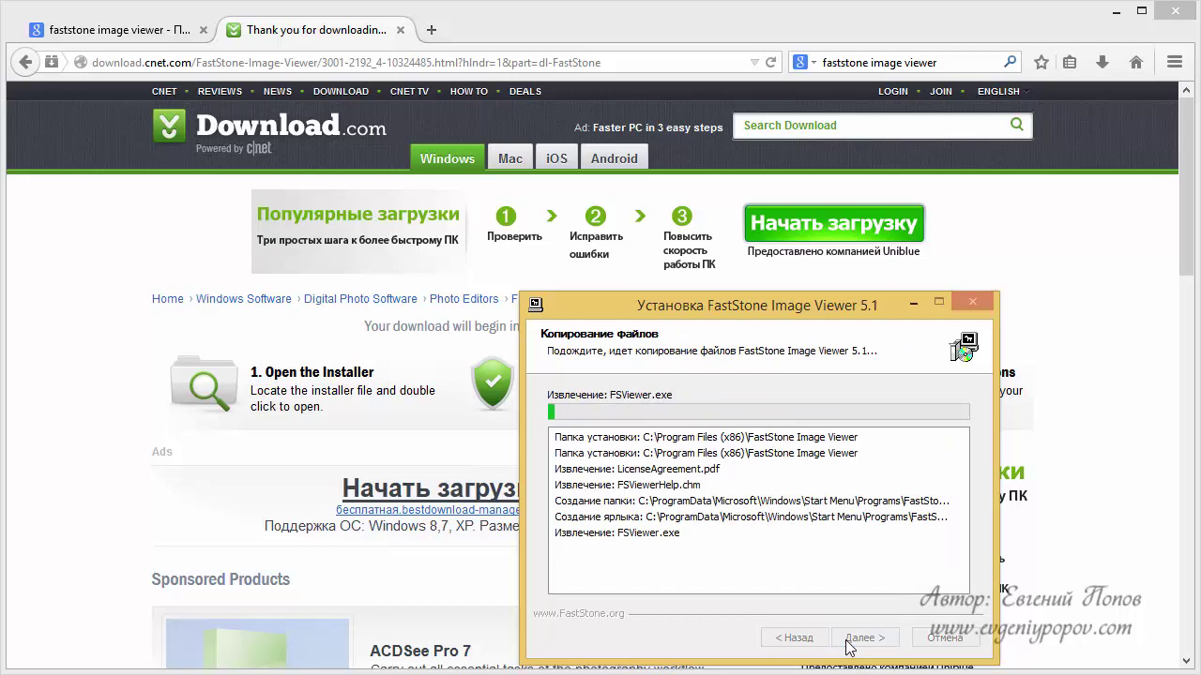
pyautogui.moveTo(827, 305); pyautogui.dragTo(635, 160)
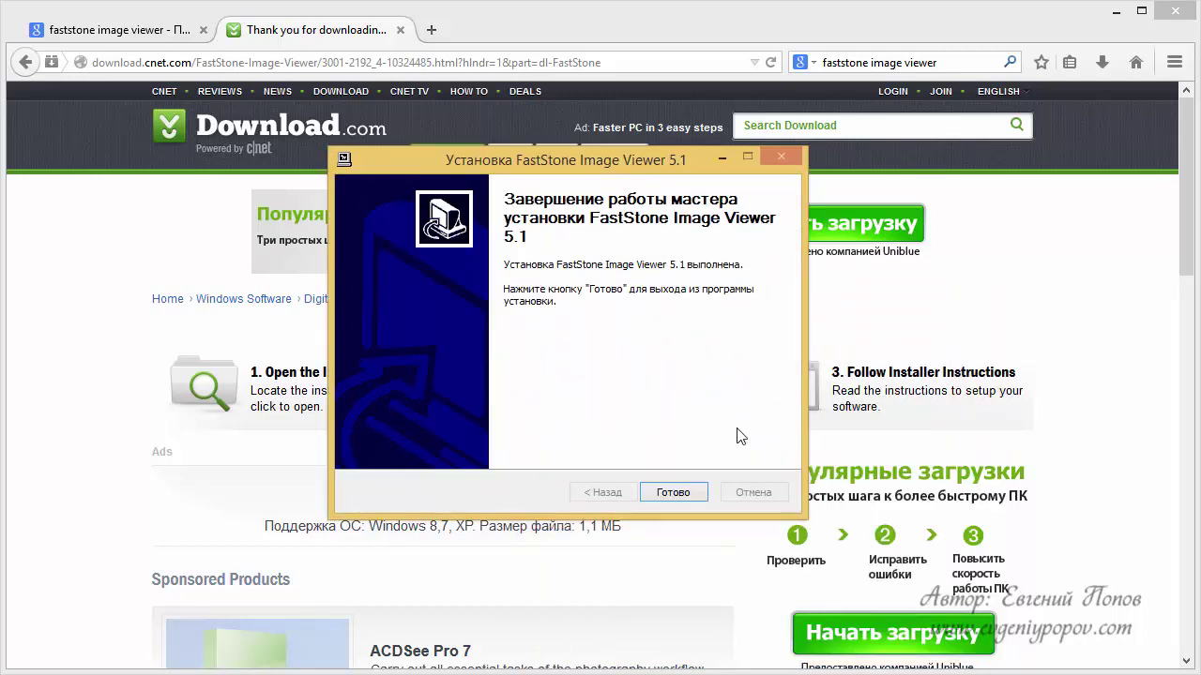
pyautogui.click(691, 494)
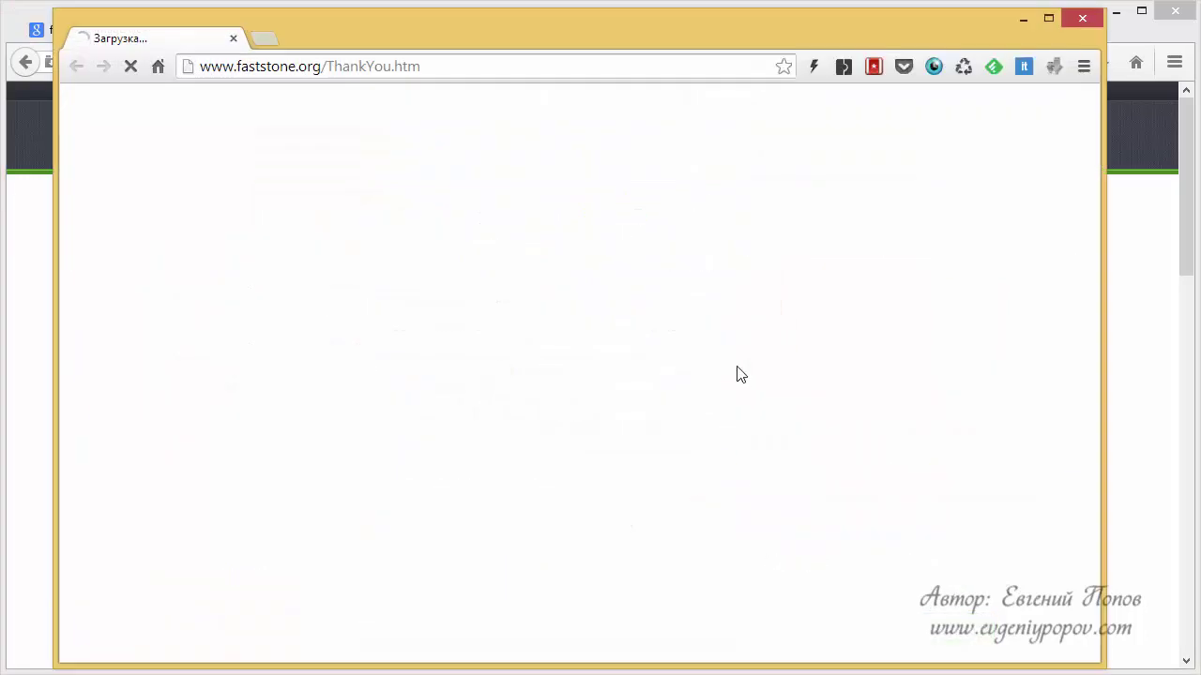
pyautogui.click(1064, 19)
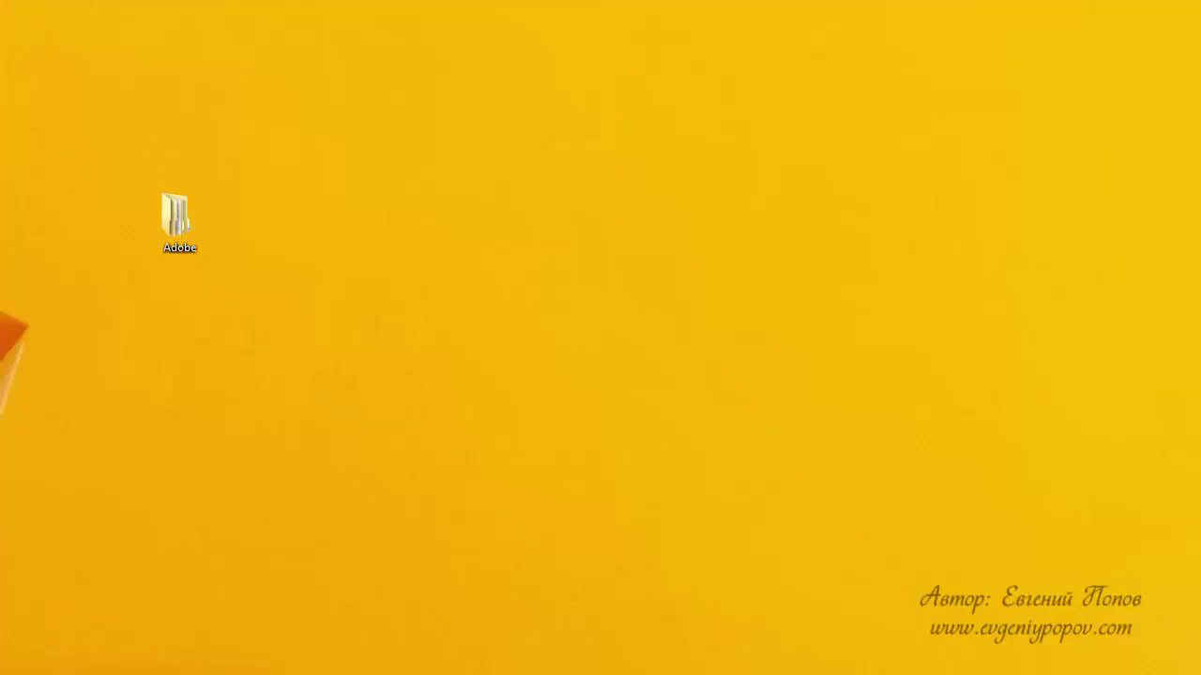
# Step: Place the FastStone Image Viewer shortcut beside the Adobe folder on the desktop and launch the viewer in a smaller window
pyautogui.moveTo(397, 231); pyautogui.dragTo(291, 267)
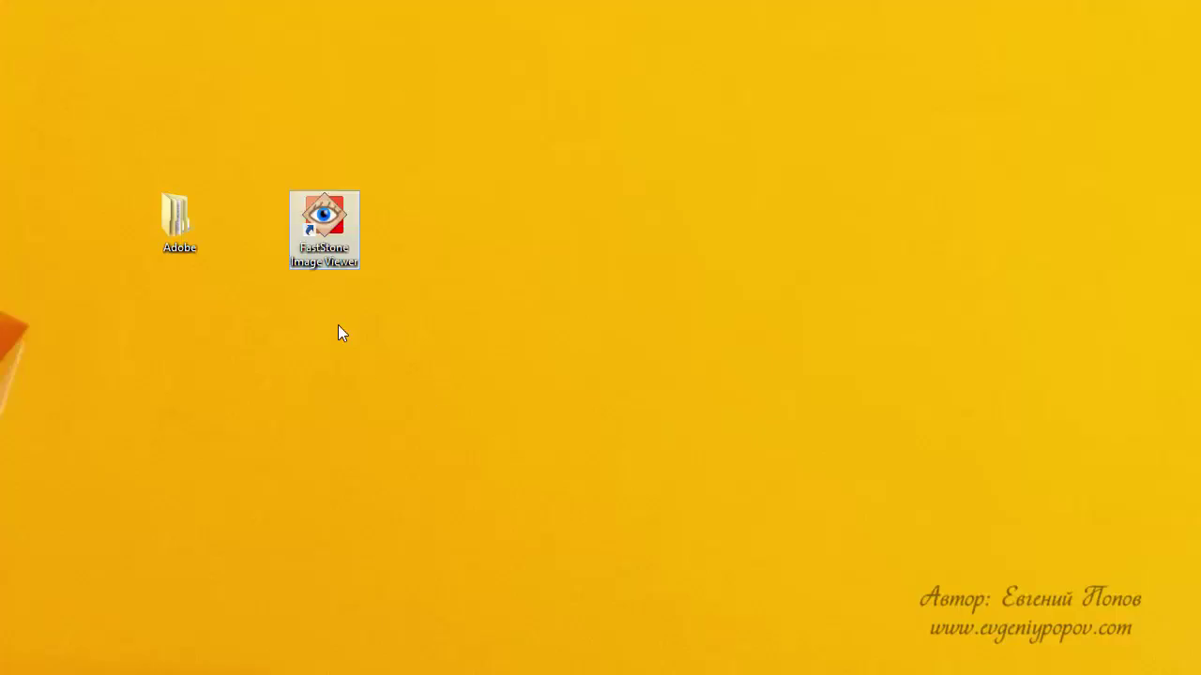
pyautogui.doubleClick(336, 214)
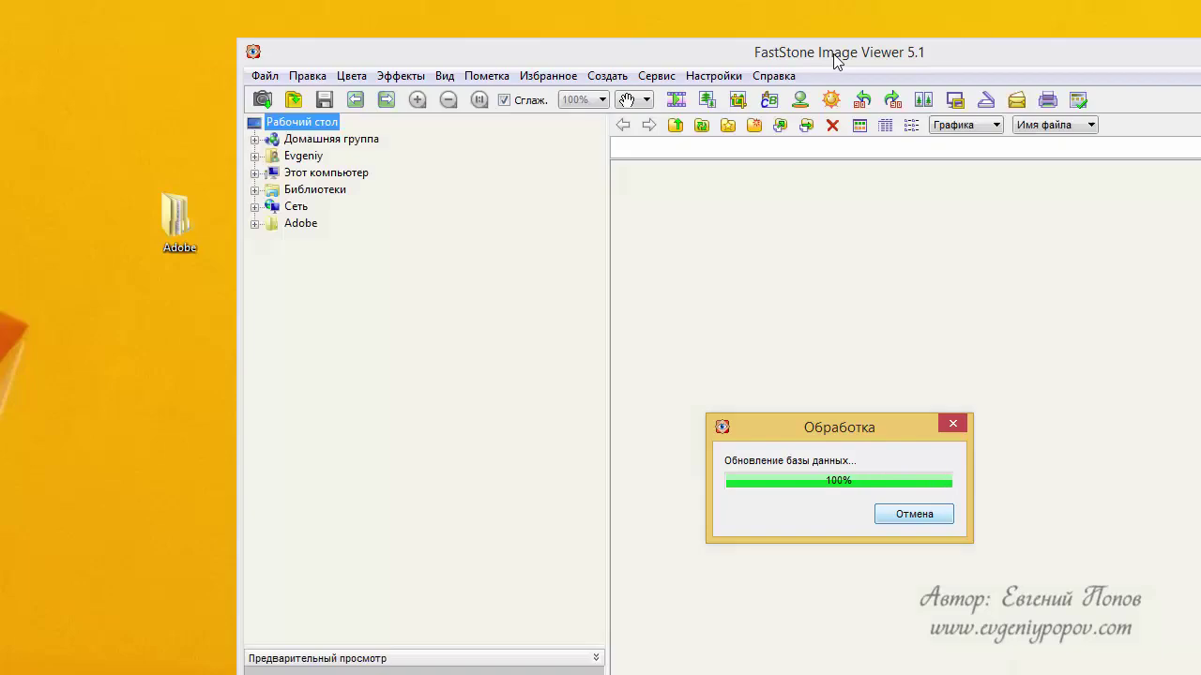
pyautogui.moveTo(838, 58); pyautogui.dragTo(657, 28)
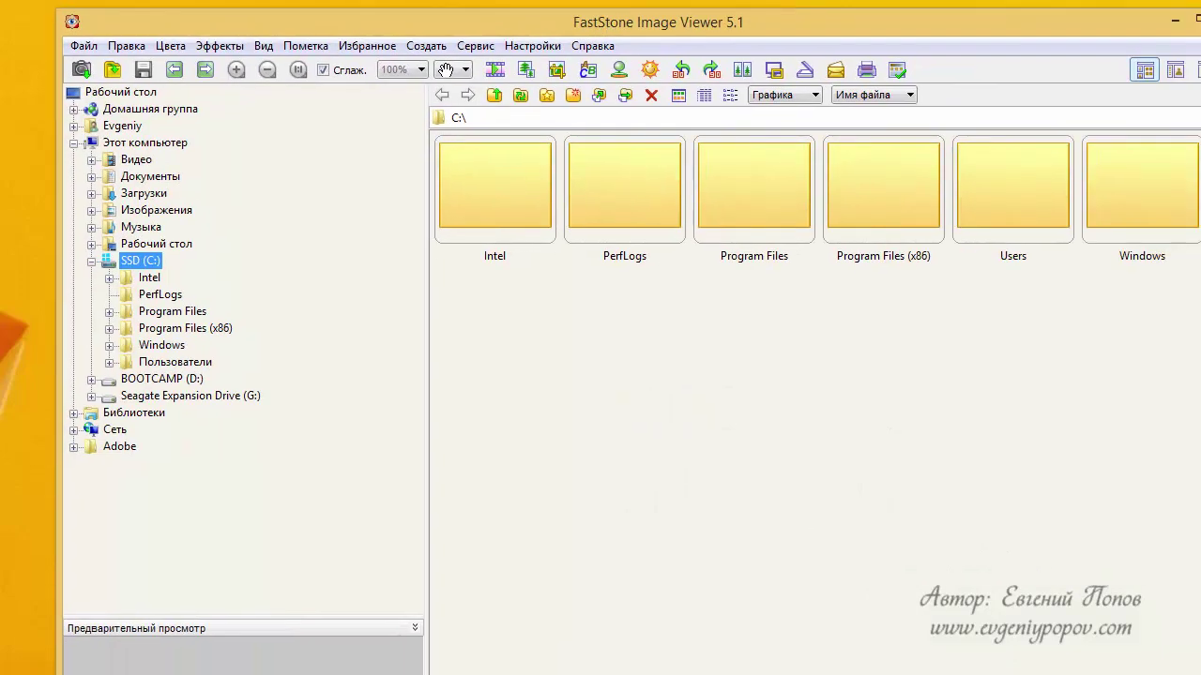
pyautogui.moveTo(1026, 654); pyautogui.dragTo(949, 584)
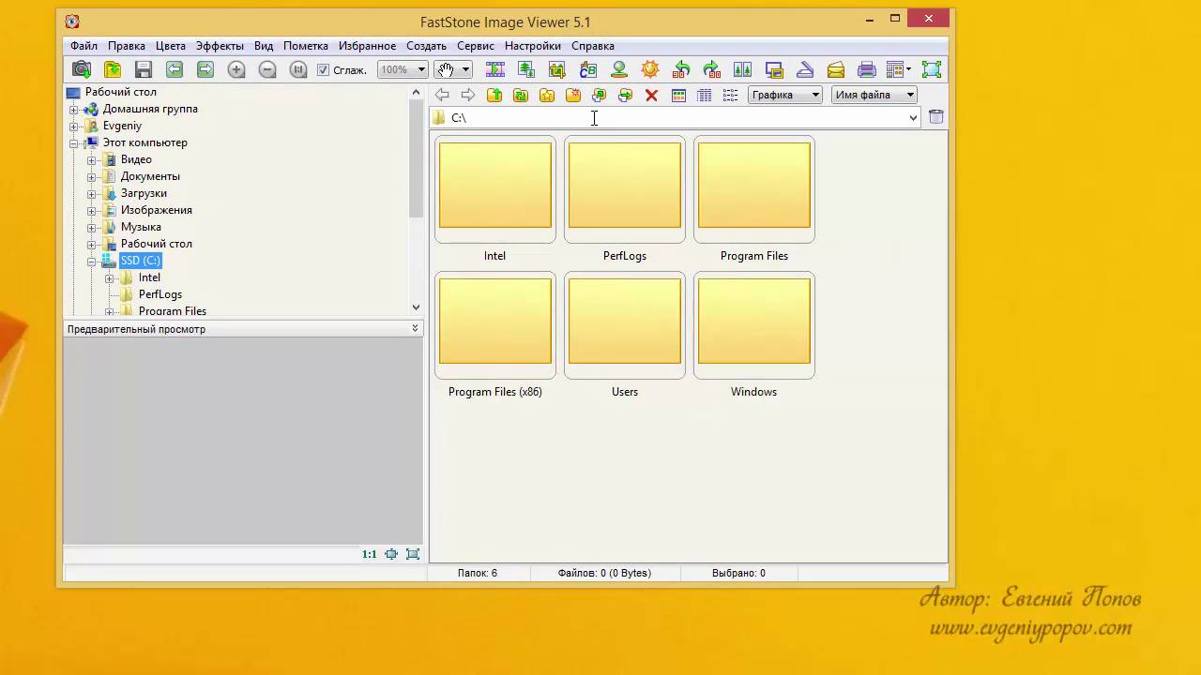
# Step: In the program settings, select all listed image file types to associate with FastStone Image Viewer by default
pyautogui.click(540, 47)
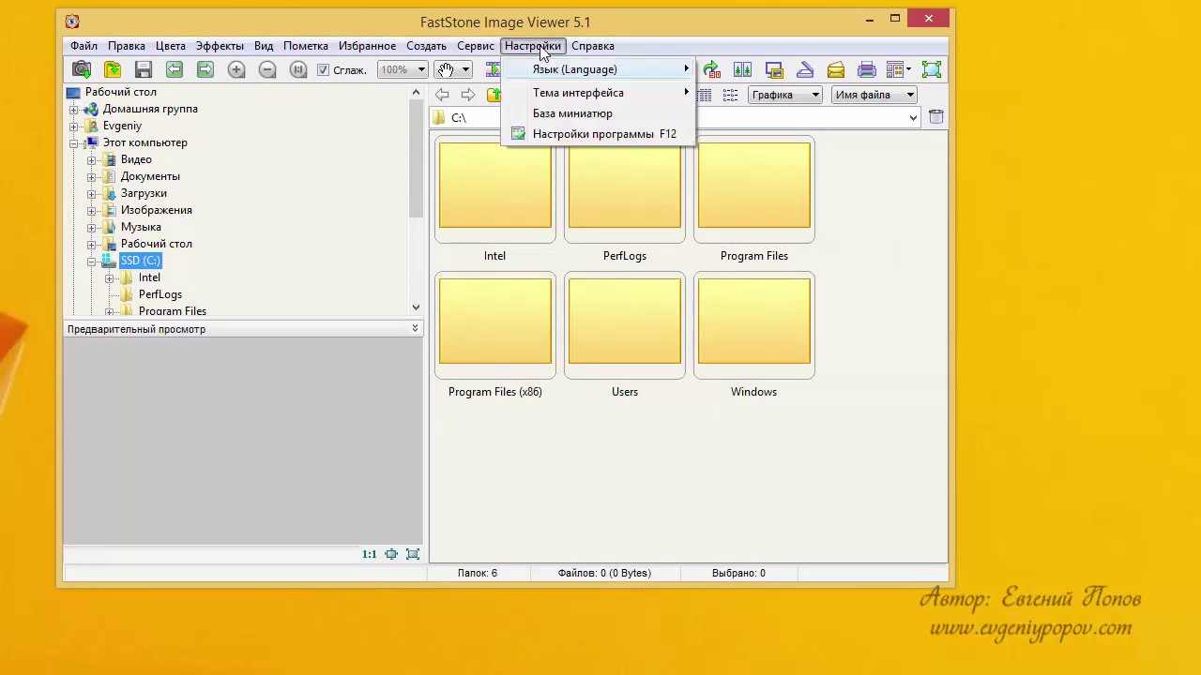
pyautogui.click(545, 133)
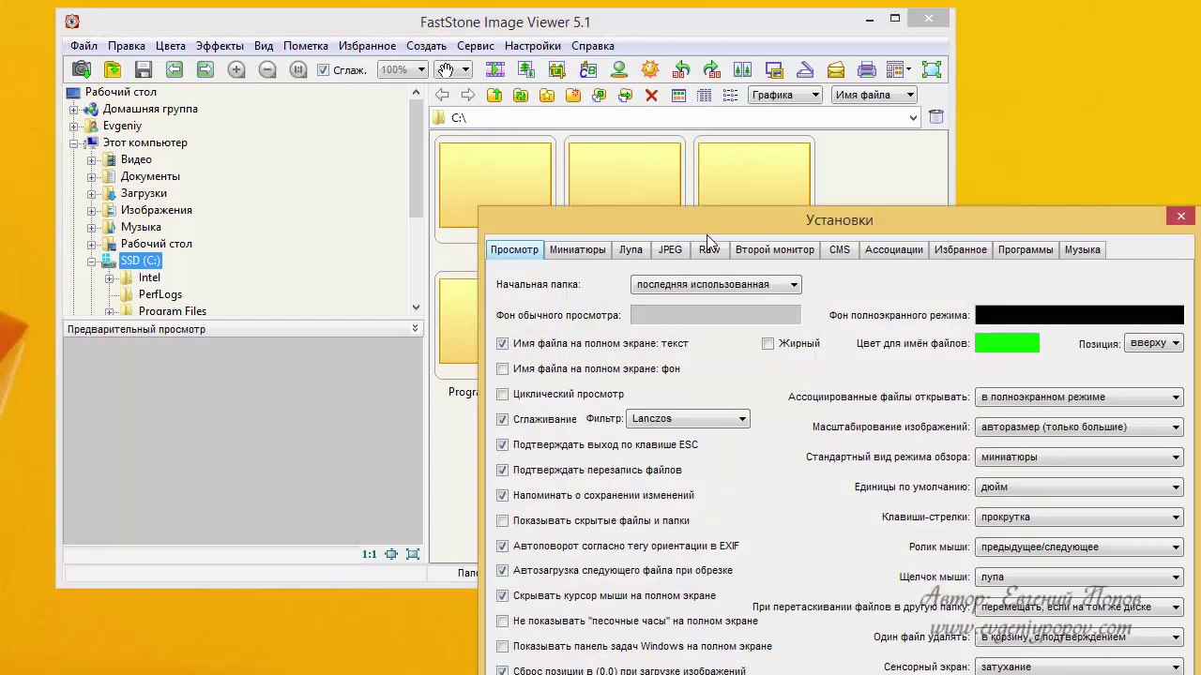
pyautogui.moveTo(706, 239); pyautogui.dragTo(366, 73)
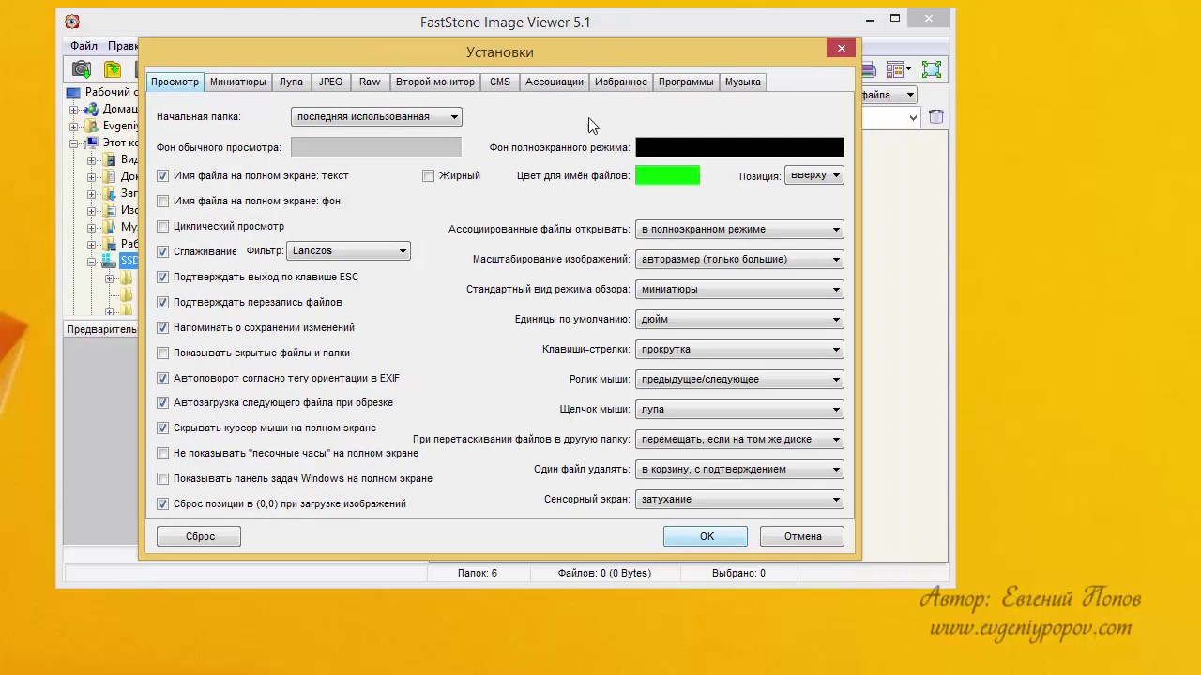
pyautogui.click(555, 82)
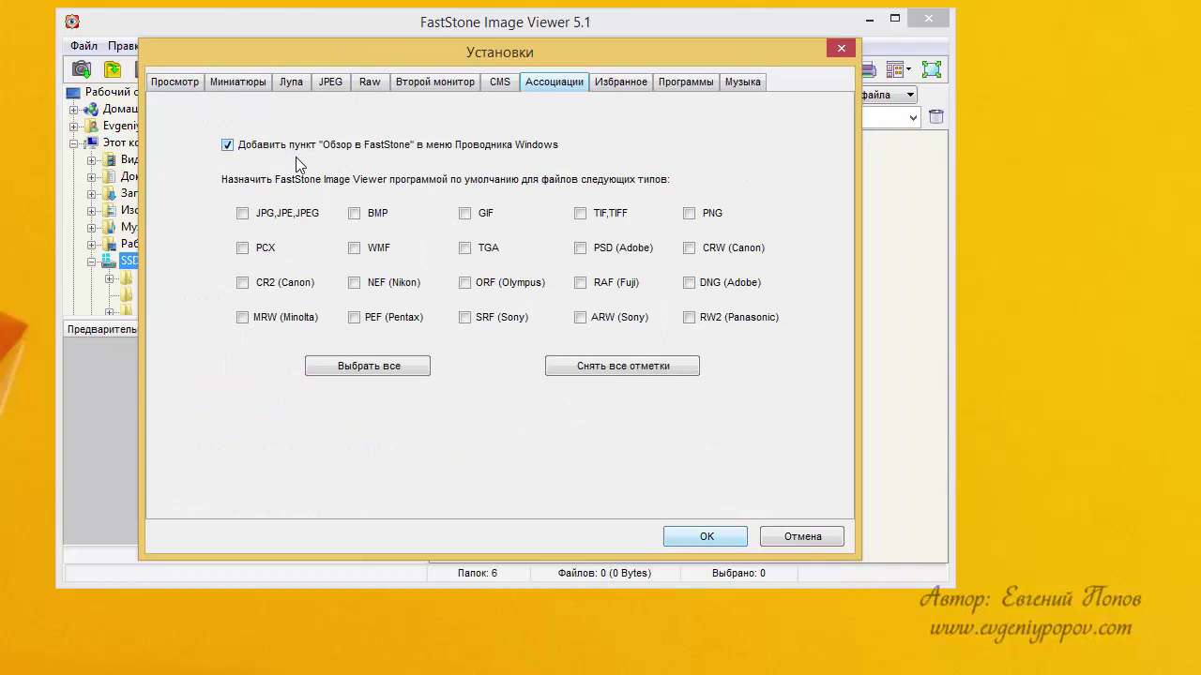
pyautogui.click(376, 371)
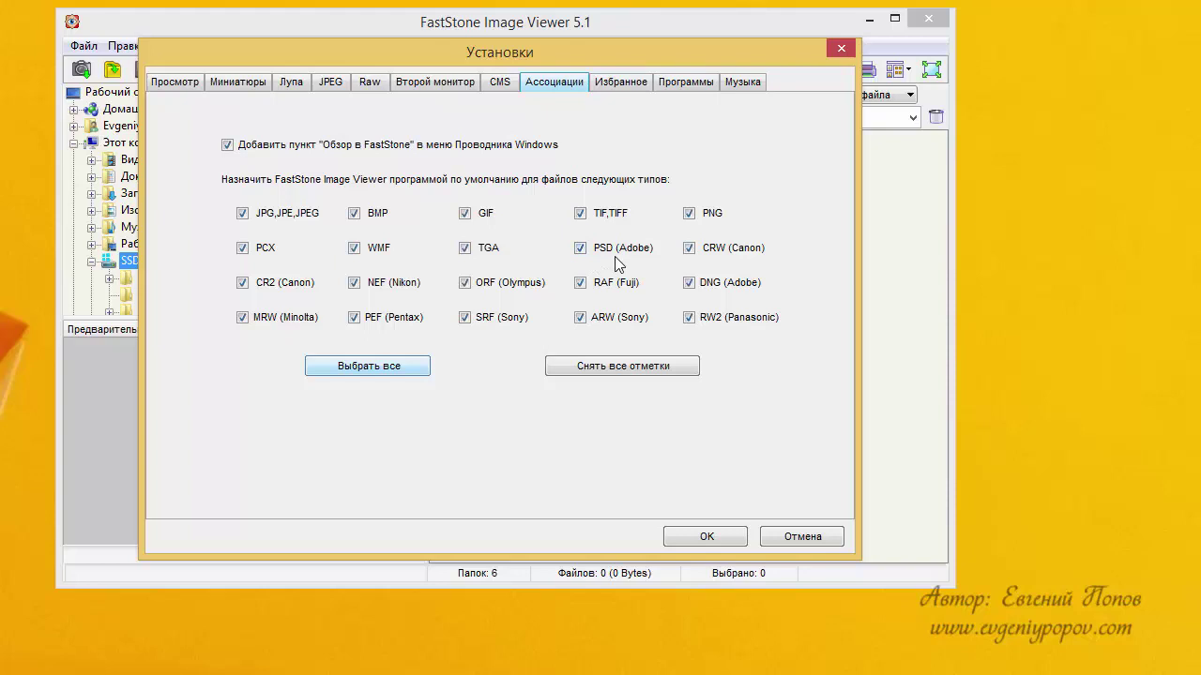
# Step: Add Photoshop from the Adobe Photoshop CS6 (64 Bit) folder in Program Files as an external editor and apply the settings
pyautogui.click(675, 82)
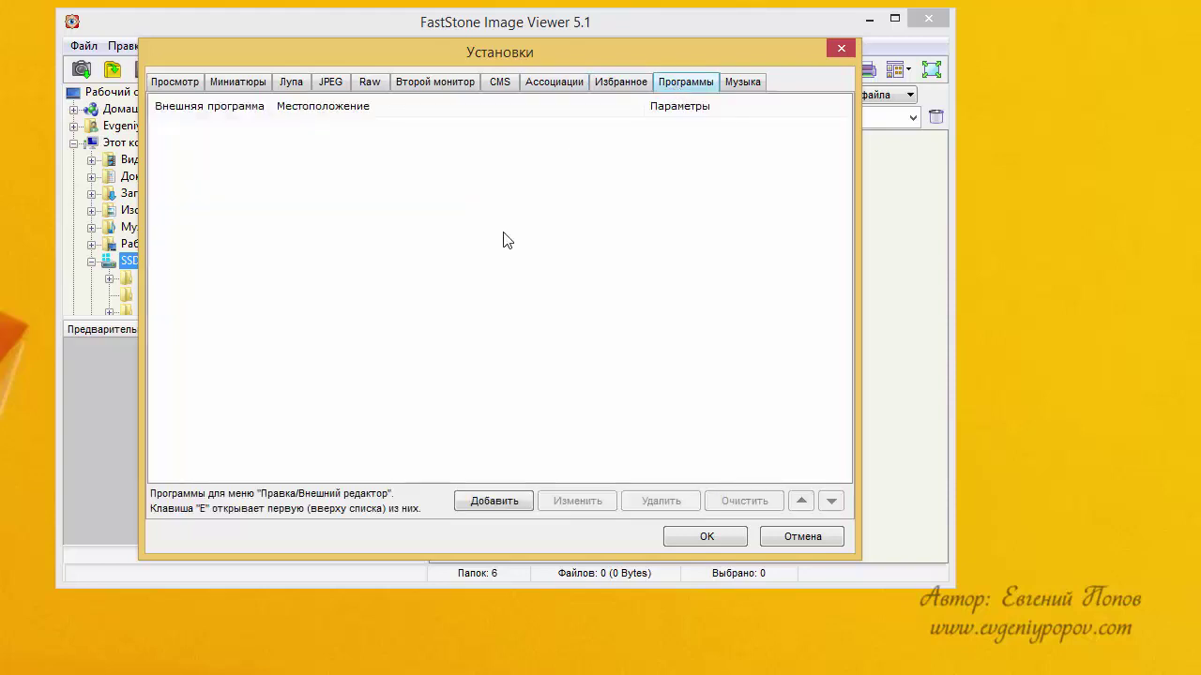
pyautogui.click(480, 500)
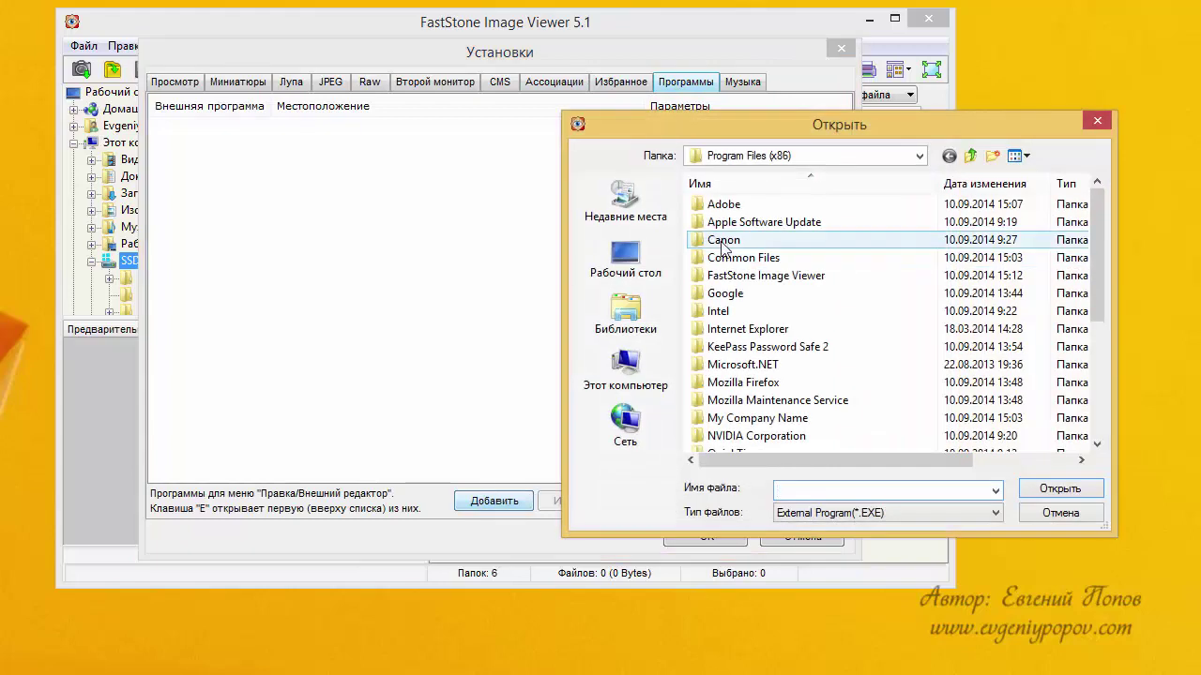
pyautogui.doubleClick(723, 206)
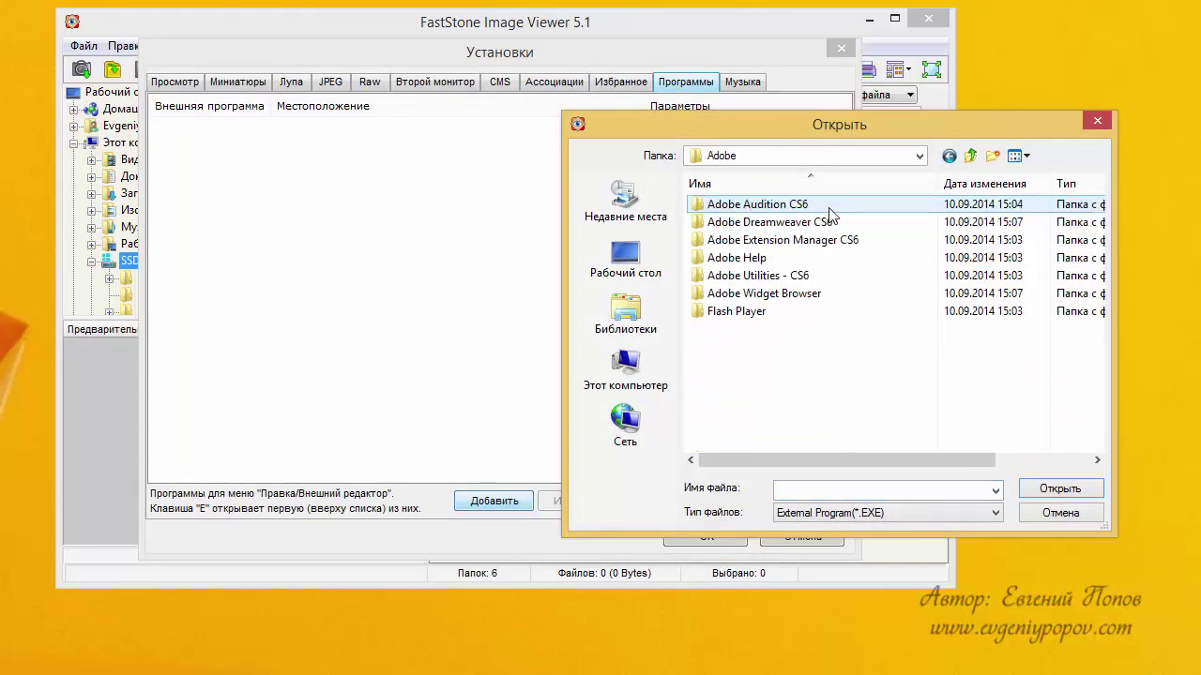
pyautogui.click(970, 156)
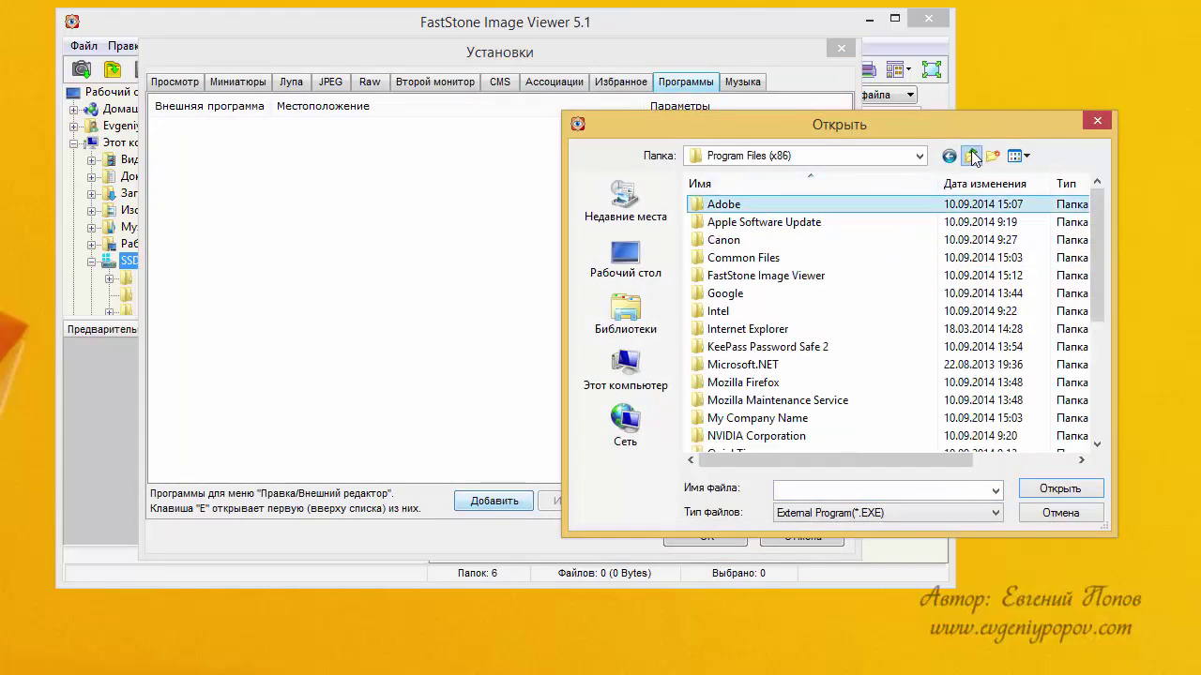
pyautogui.click(970, 156)
pyautogui.doubleClick(743, 238)
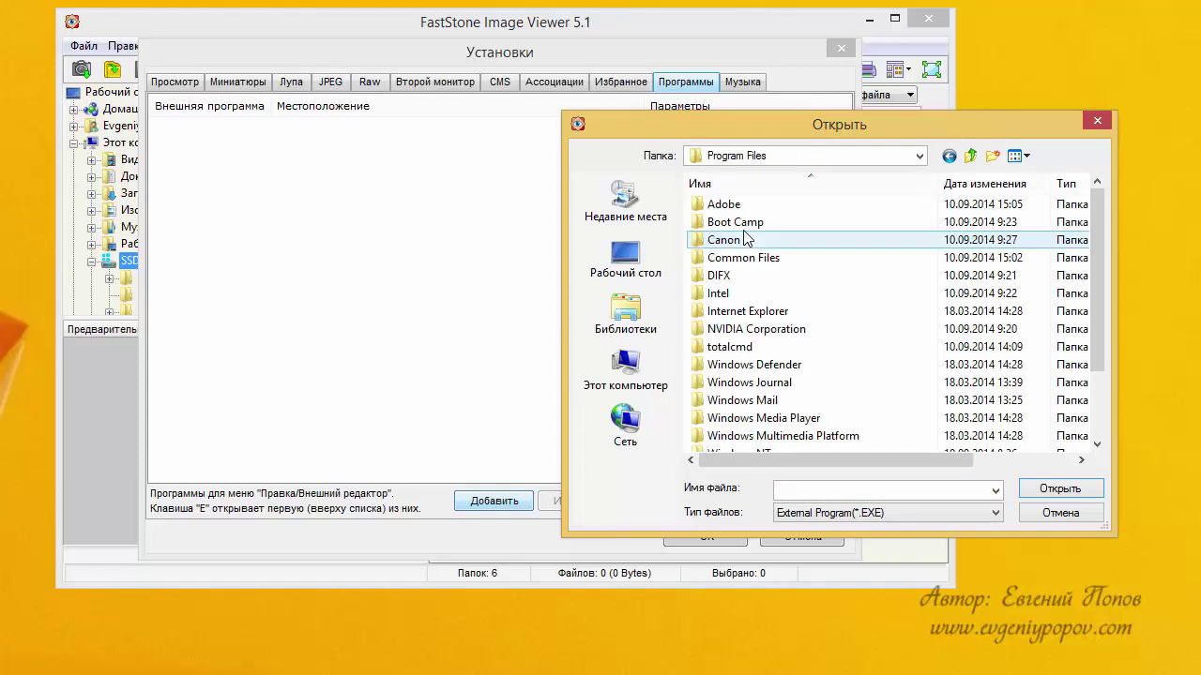
pyautogui.doubleClick(742, 205)
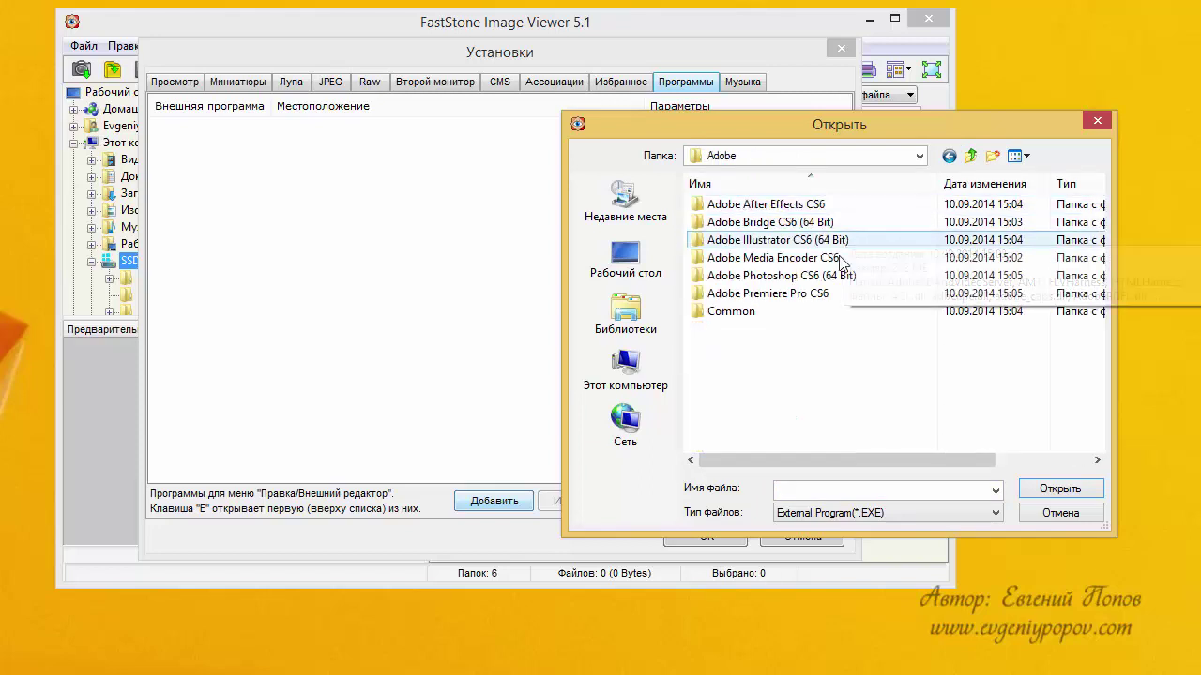
pyautogui.doubleClick(819, 276)
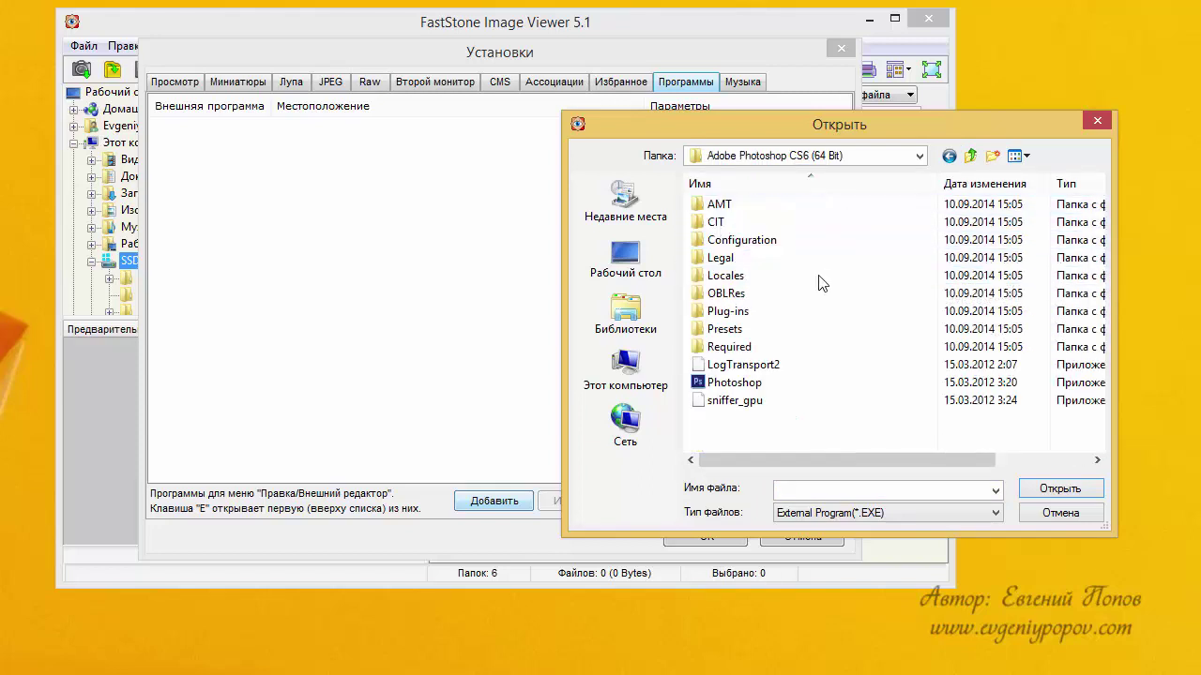
pyautogui.click(735, 385)
pyautogui.doubleClick(737, 385)
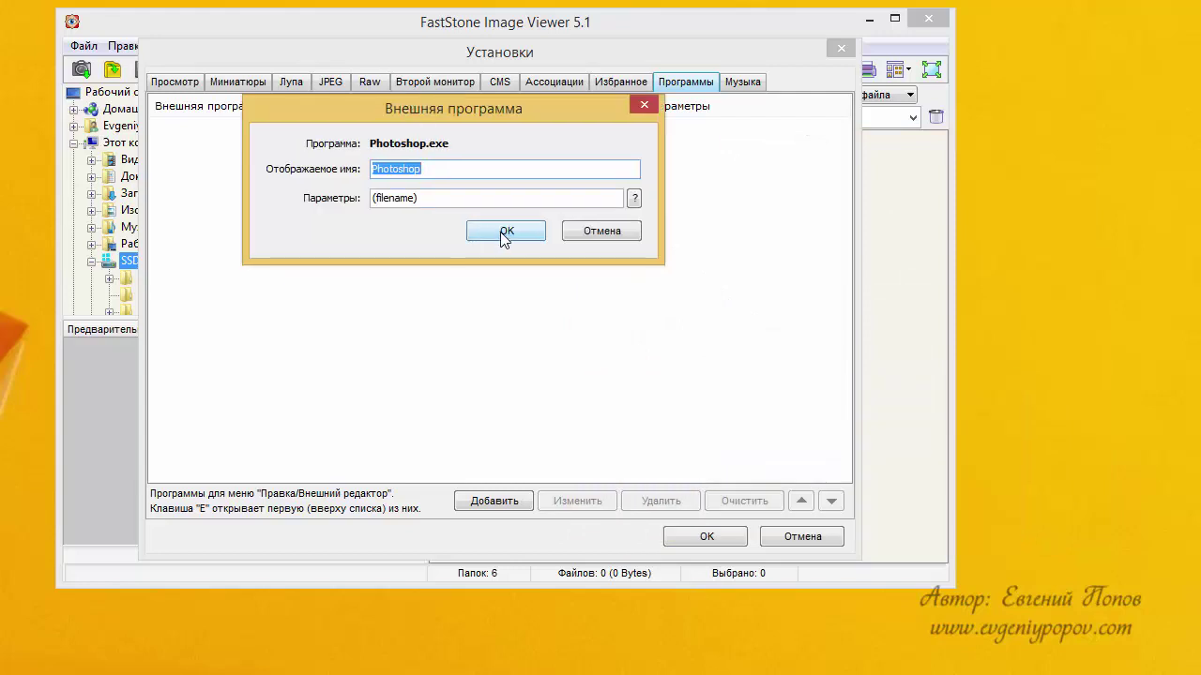
pyautogui.click(503, 232)
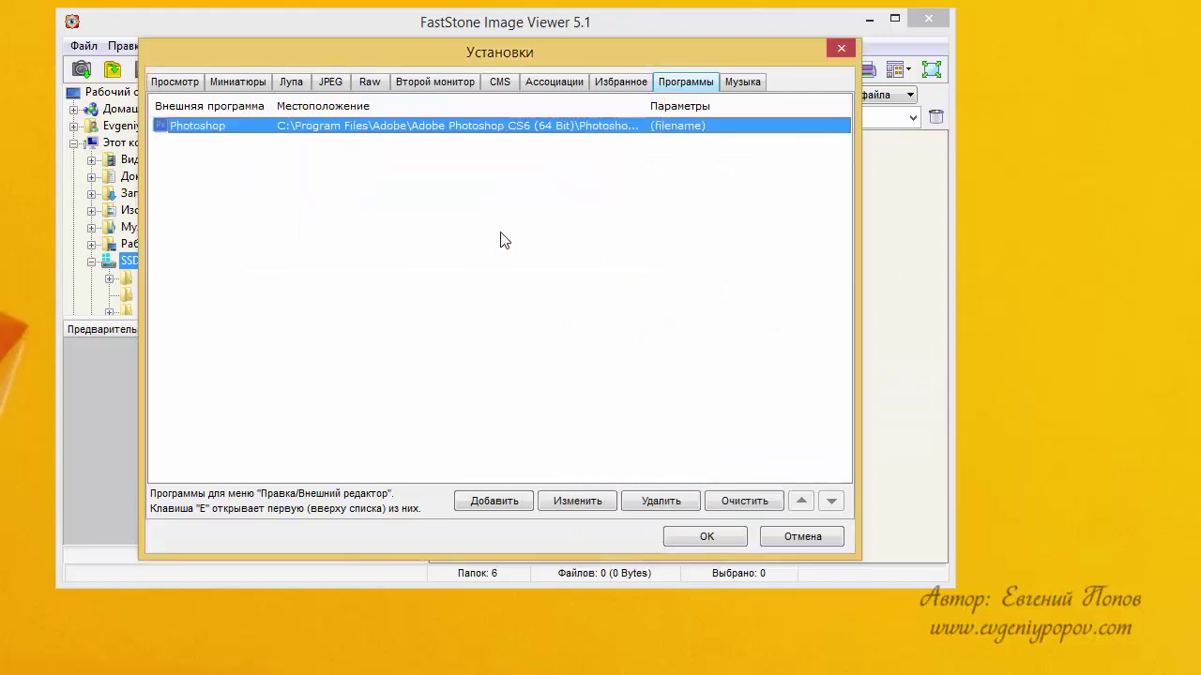
pyautogui.click(692, 536)
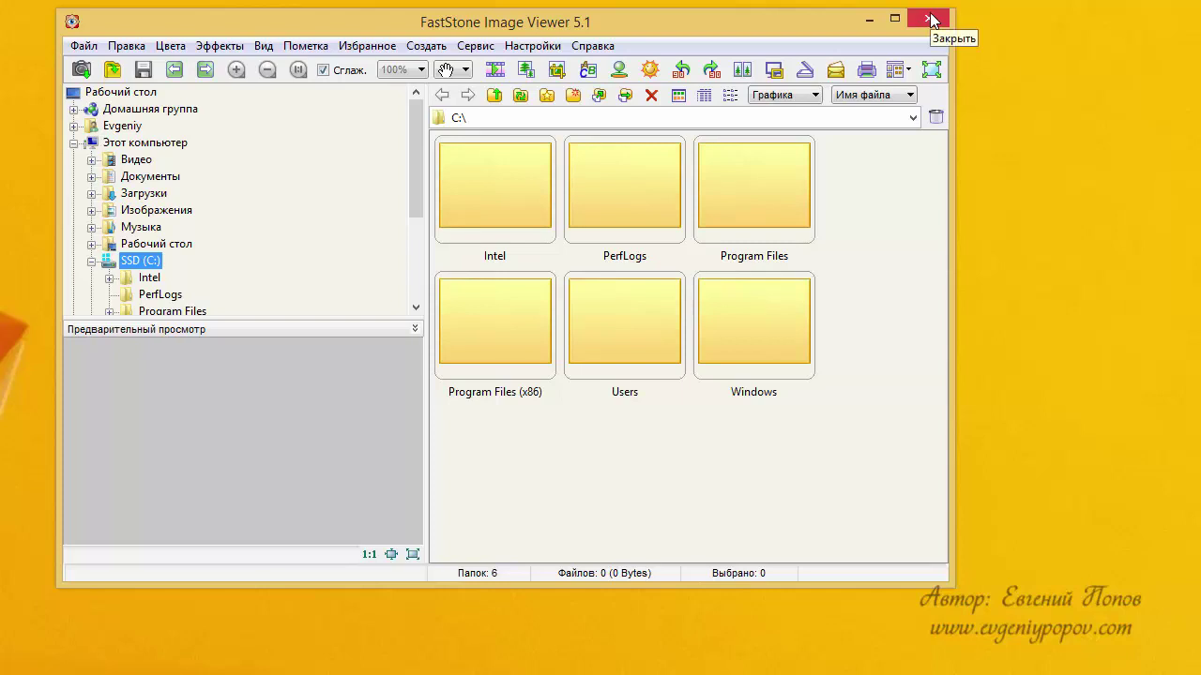
# Step: Close the viewer, open the DSC00188 photo from the desktop, and browse the computer for another program to open .jpg files
pyautogui.click(122, 212)
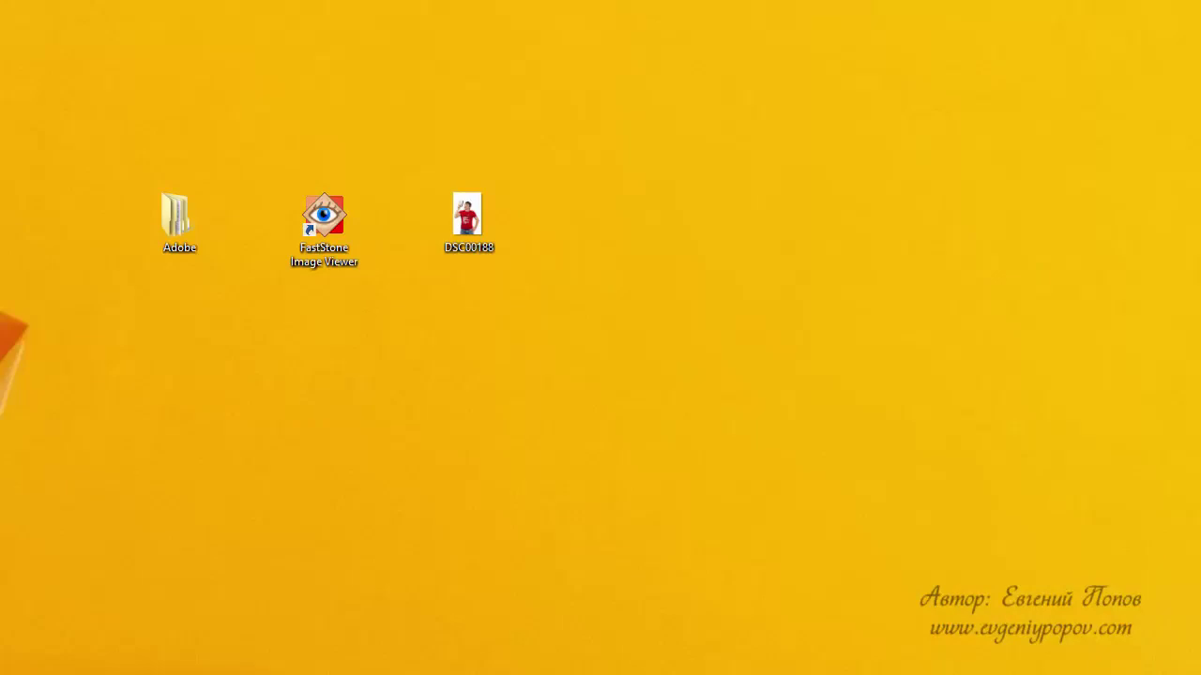
pyautogui.doubleClick(459, 217)
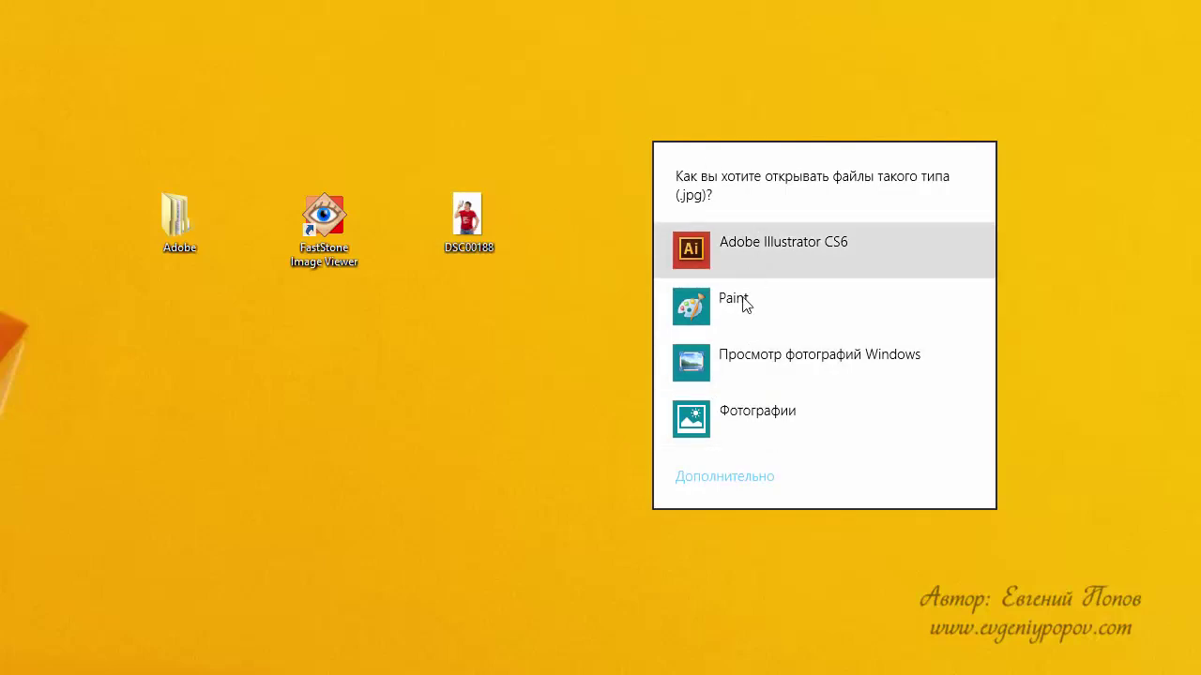
pyautogui.click(733, 476)
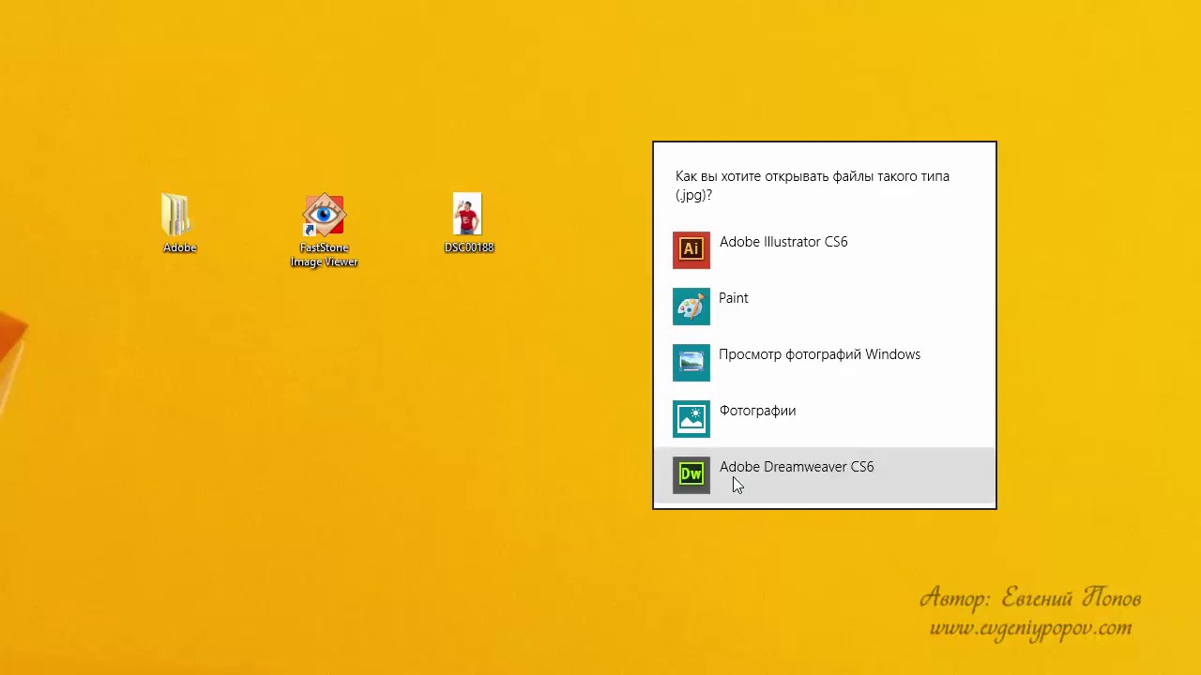
pyautogui.scroll(-1, 946, 373)
pyautogui.scroll(-5, 946, 373)
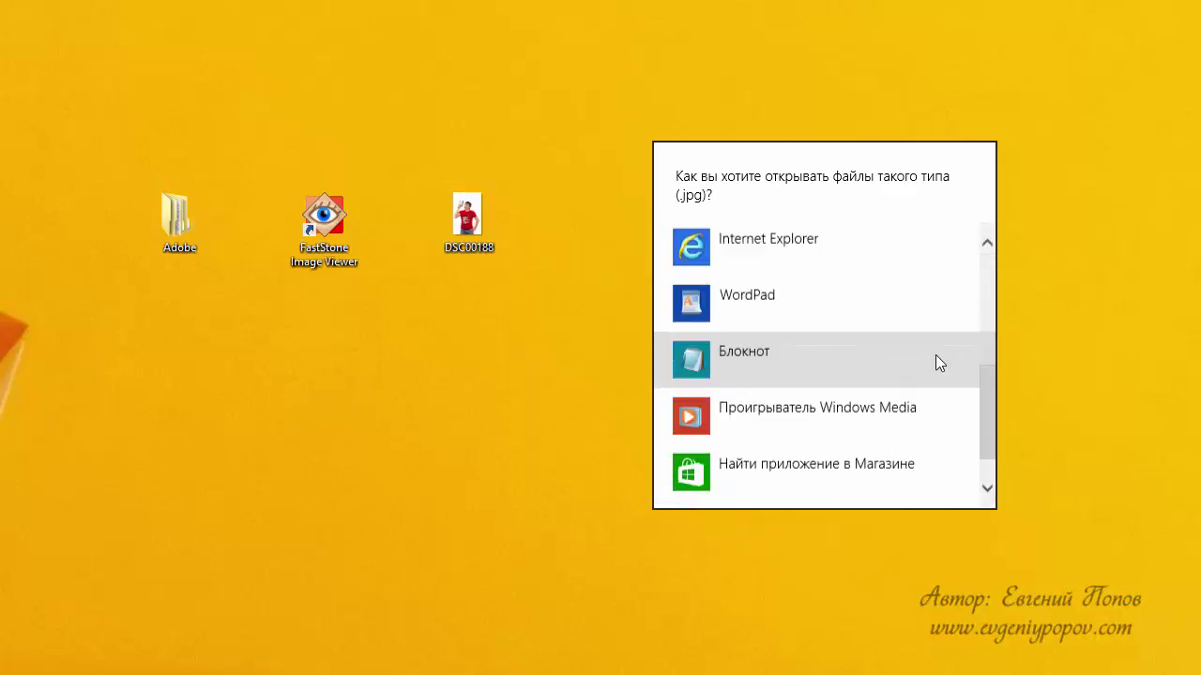
pyautogui.click(740, 477)
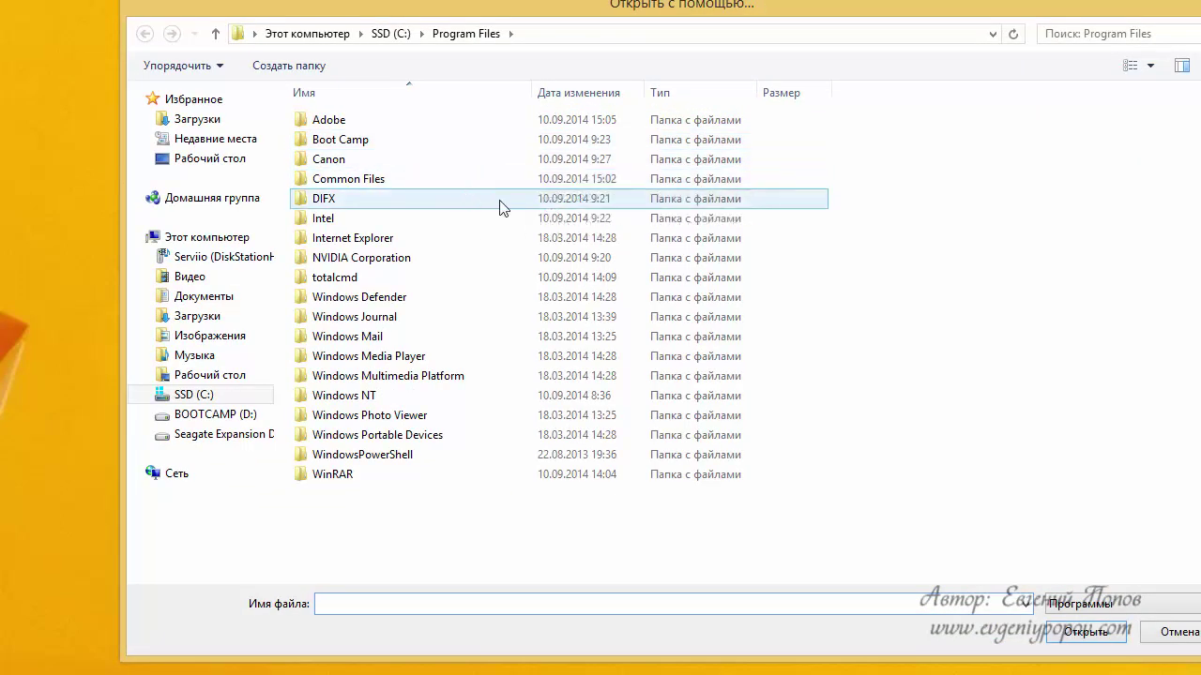
# Step: Choose the FastStone Image Viewer program from its folder in Program Files (x86) on drive C to open the photo
pyautogui.click(389, 34)
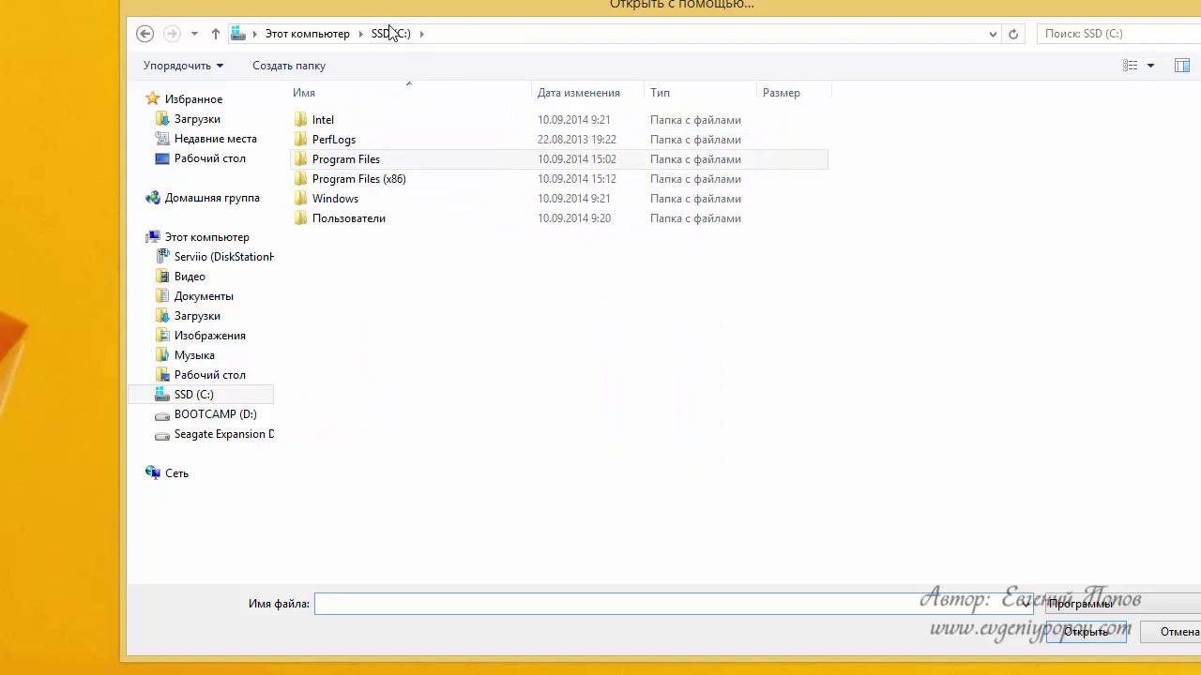
pyautogui.doubleClick(357, 179)
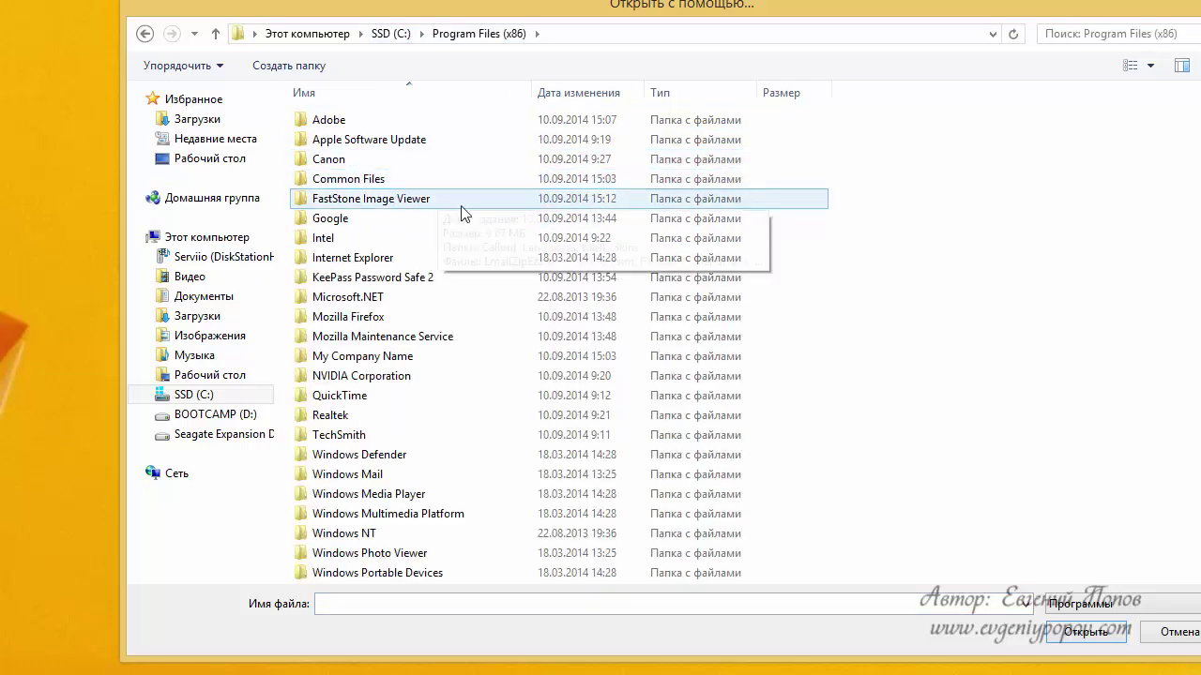
pyautogui.doubleClick(390, 199)
pyautogui.doubleClick(358, 201)
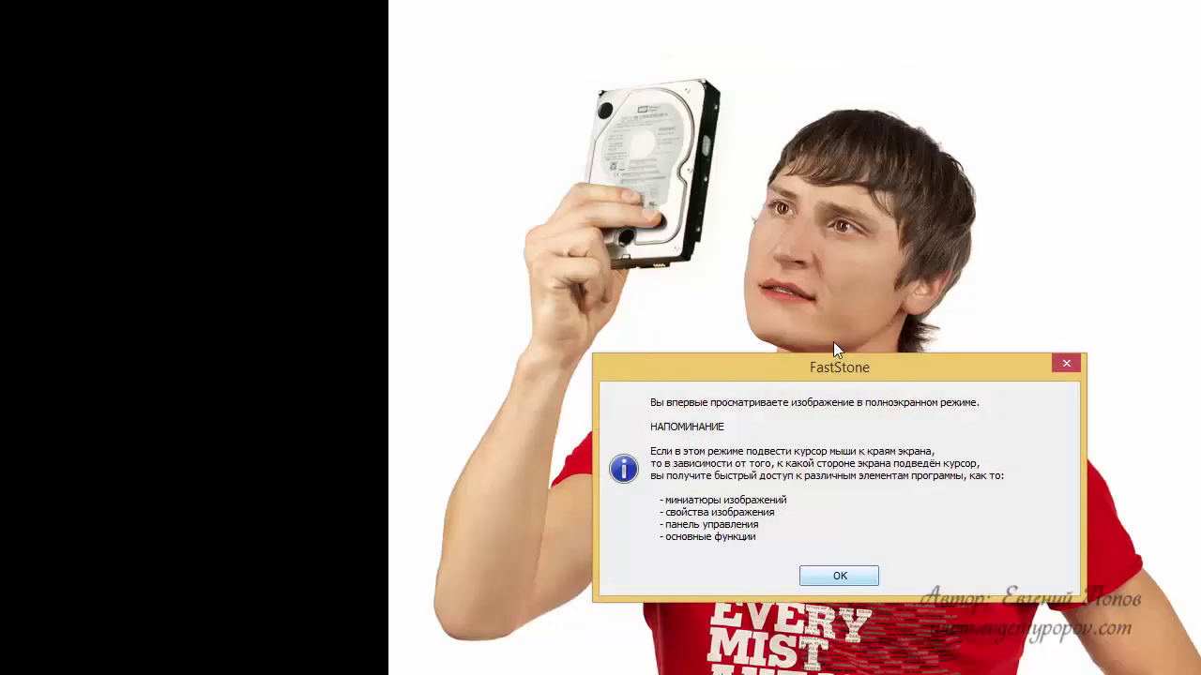
# Step: Dismiss the first-time full-screen reminder and leave the photo's full-screen view for the viewer's file browser
pyautogui.moveTo(834, 343); pyautogui.dragTo(524, 141)
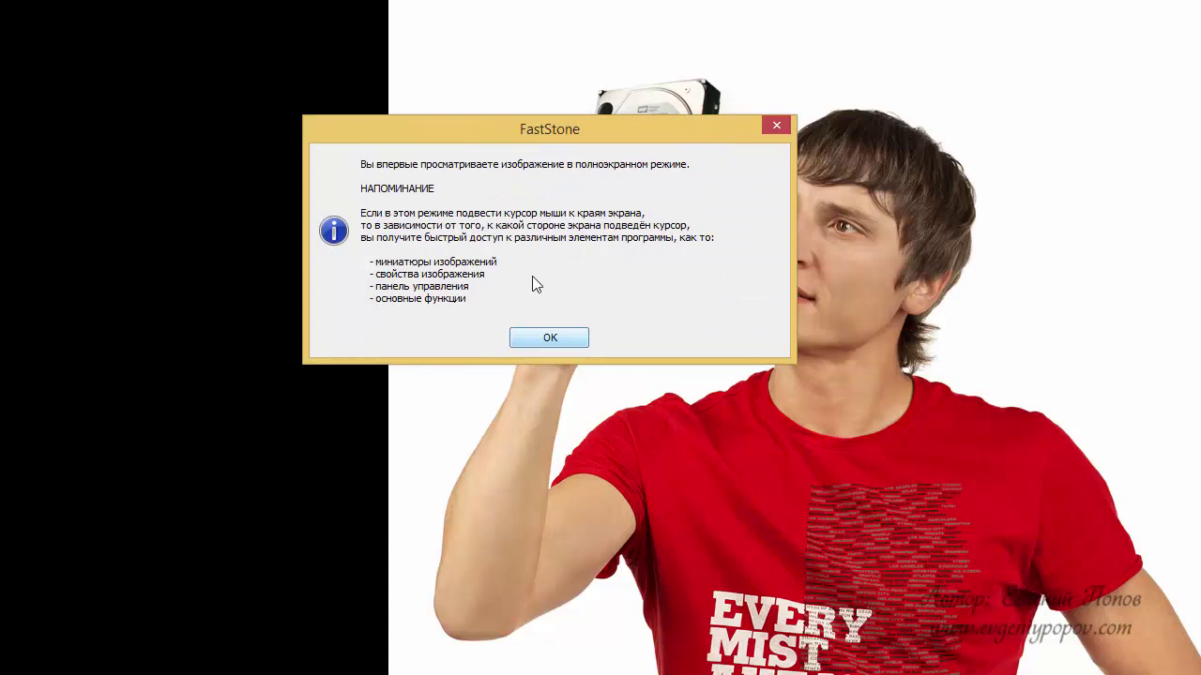
pyautogui.click(557, 338)
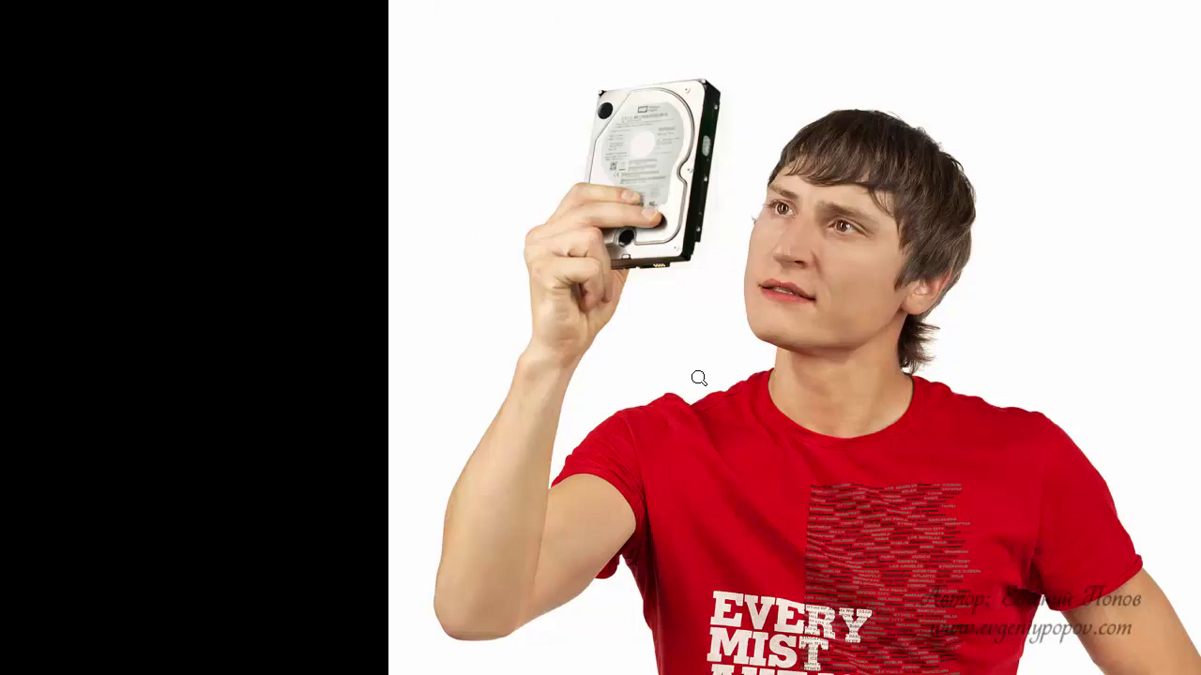
pyautogui.press('Escape')
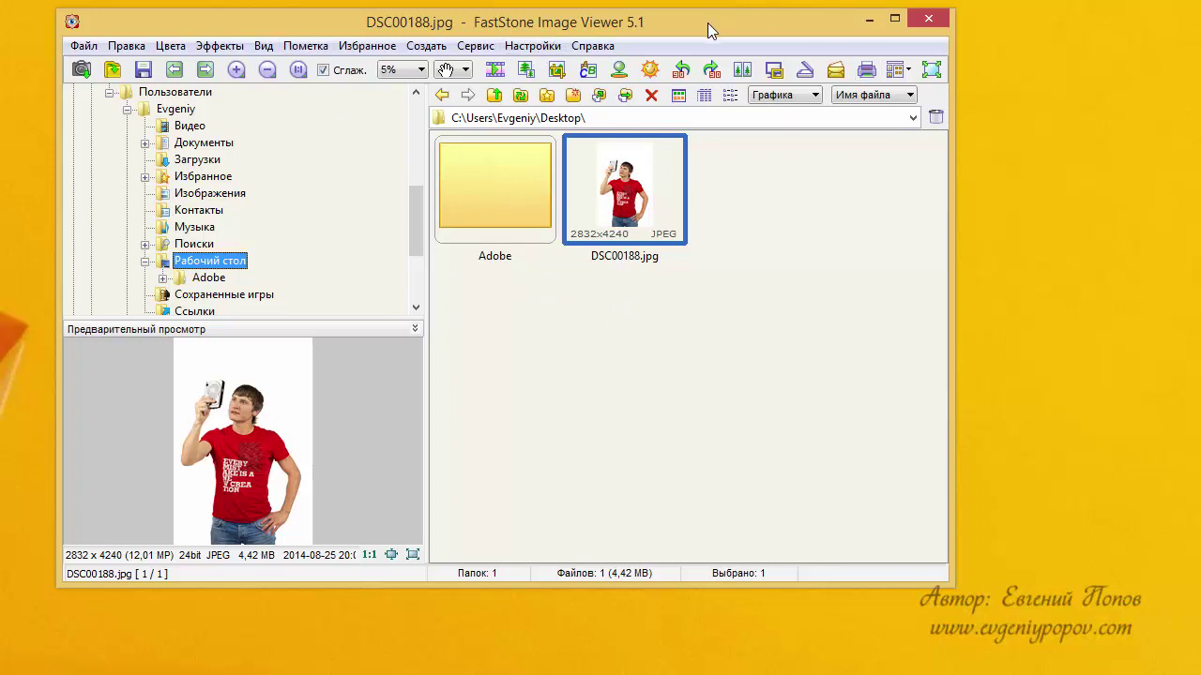
# Step: Close the FastStone Image Viewer window and delete its shortcut from the desktop
pyautogui.moveTo(738, 20); pyautogui.dragTo(771, 33)
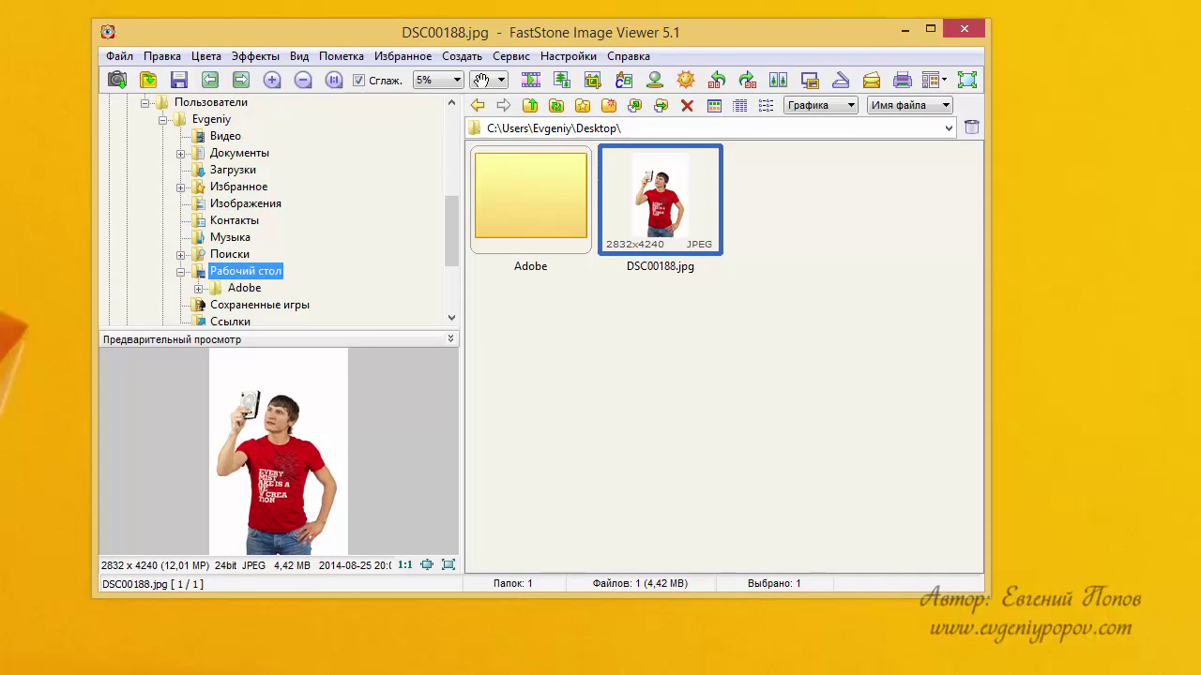
pyautogui.click(963, 30)
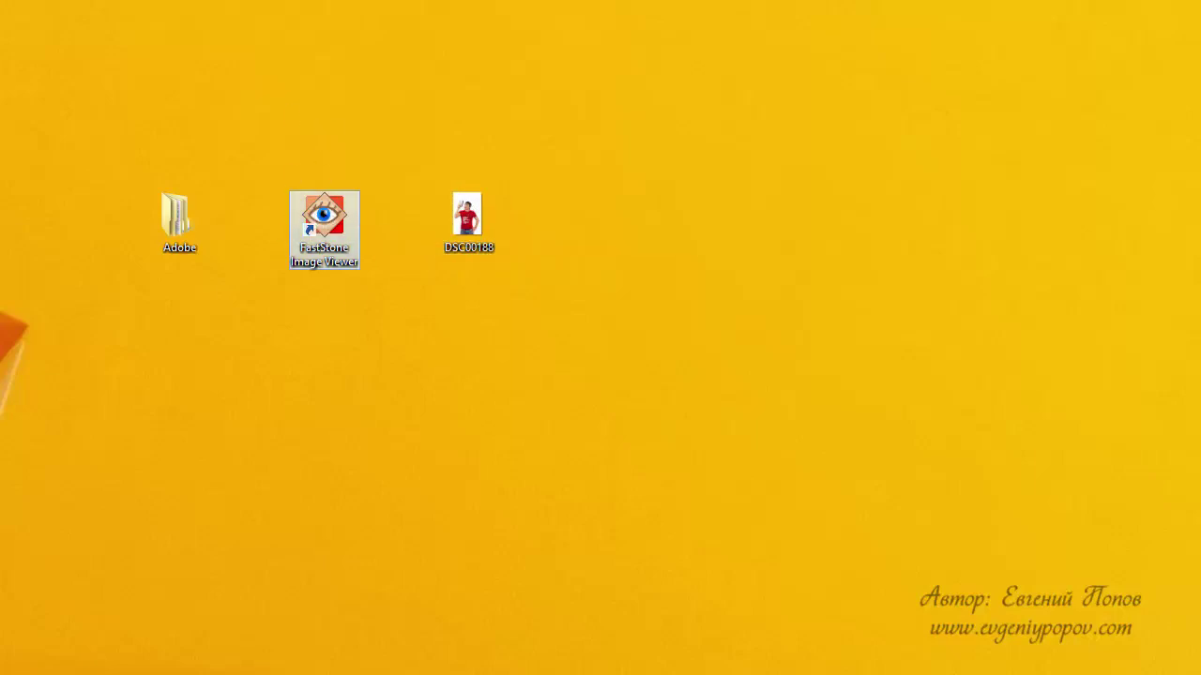
pyautogui.press('Delete')
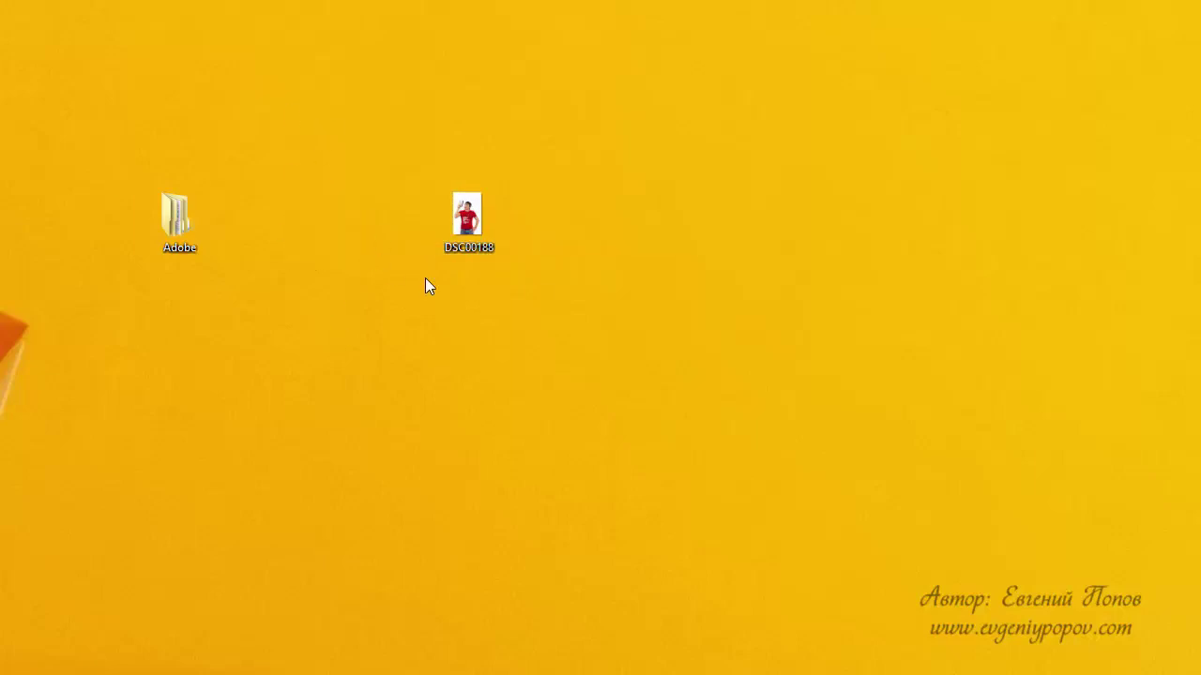
# Step: Open the DSC00188 photo in the default viewer and close it, then move the file away from the Adobe folder
pyautogui.doubleClick(467, 215)
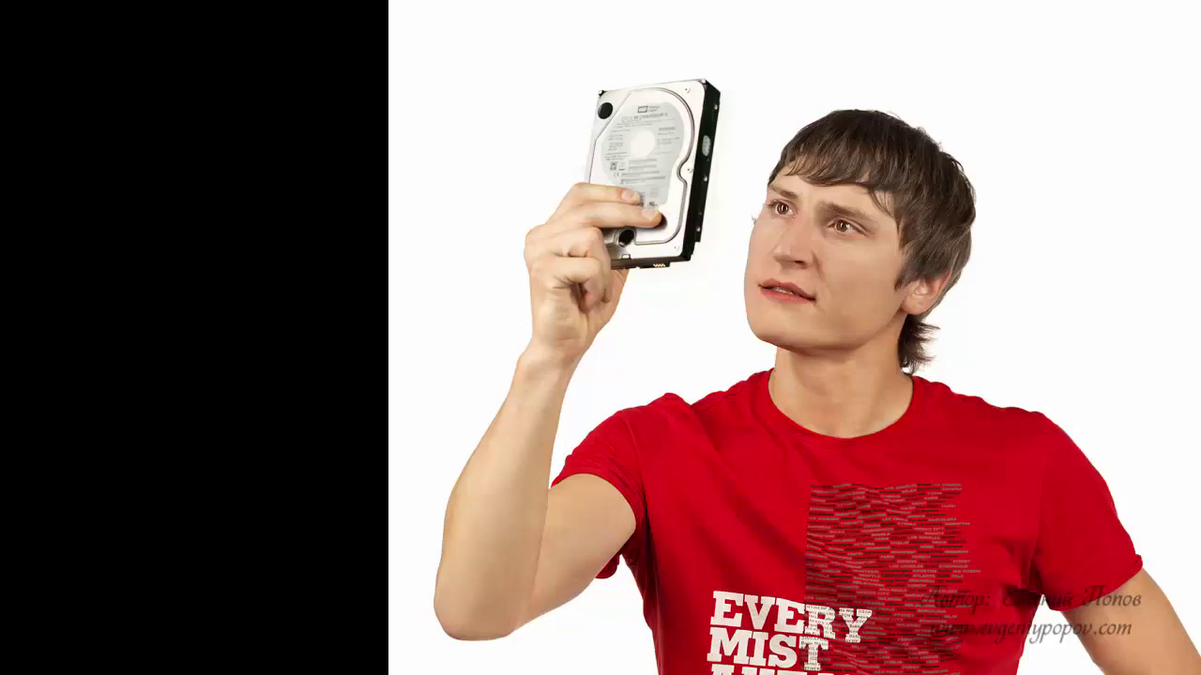
pyautogui.hotkey('alt', 'F4')
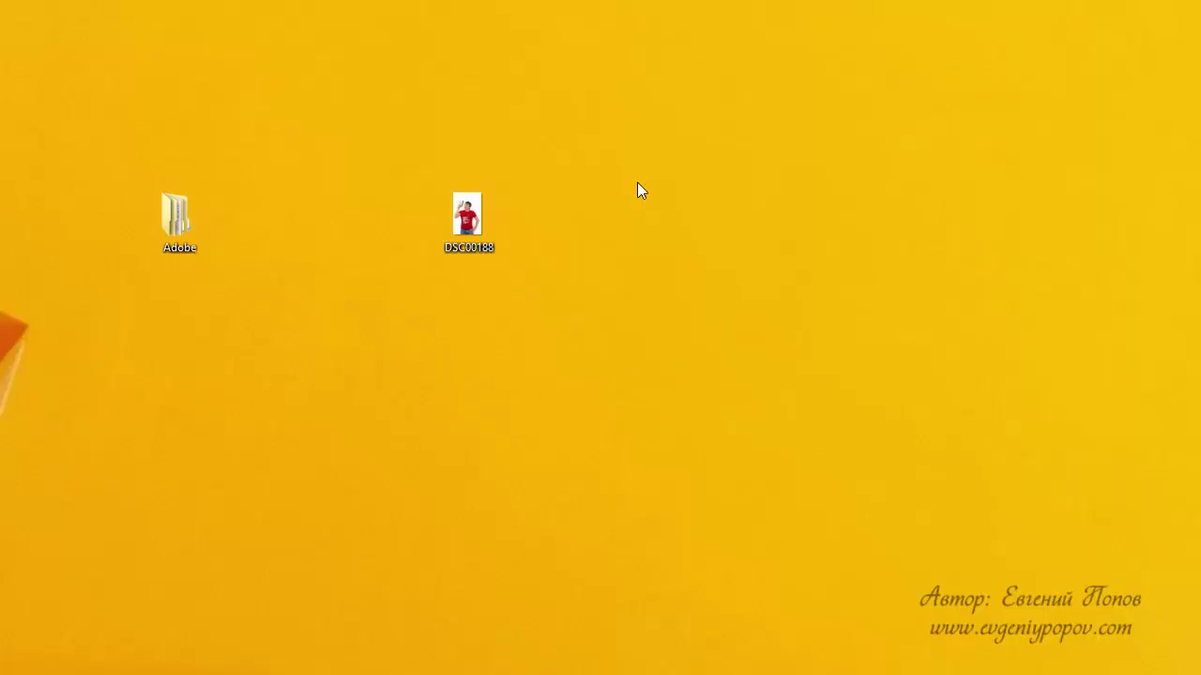
pyautogui.moveTo(468, 218); pyautogui.dragTo(231, 0)
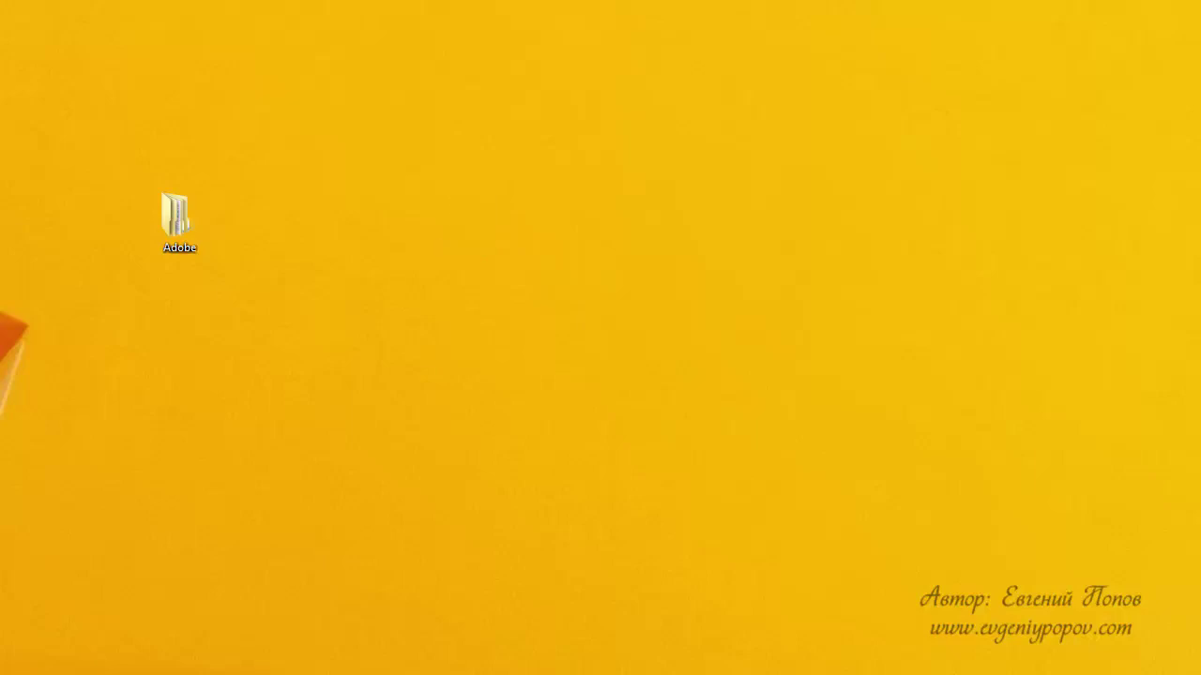